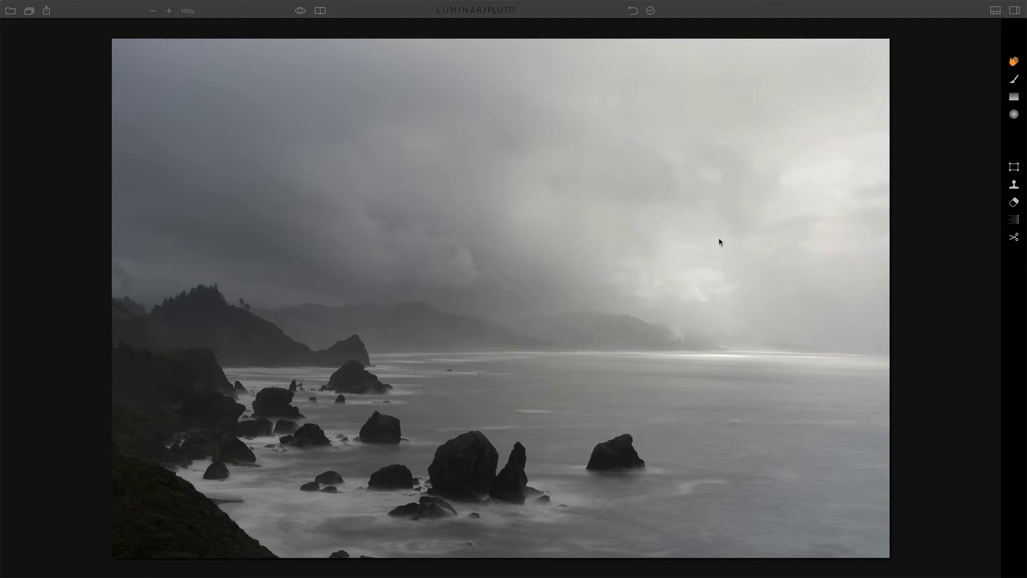
# Step: Show the Filters panel and switch the workspace to Landscape
pyautogui.click(1014, 11)
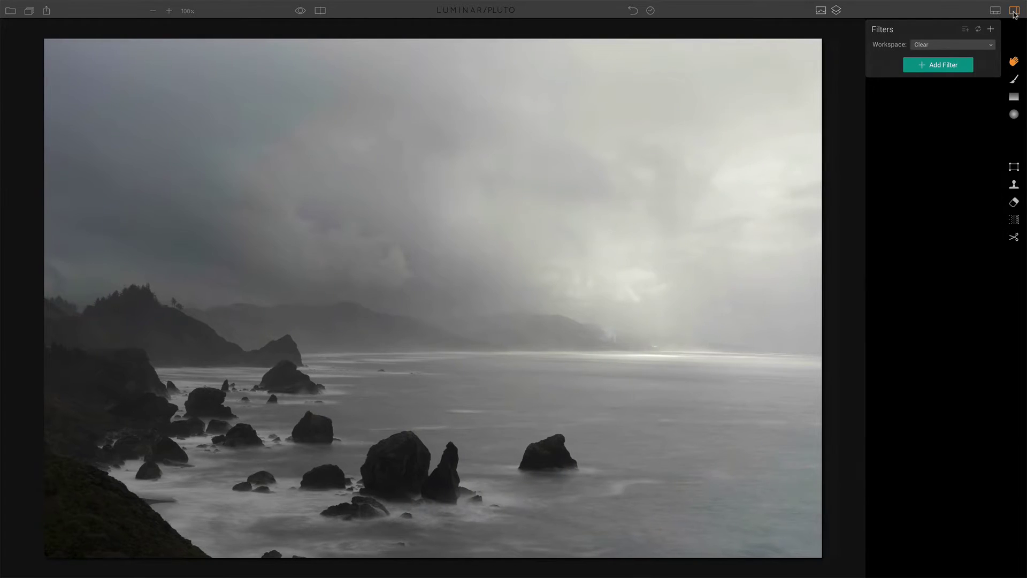
pyautogui.click(932, 44)
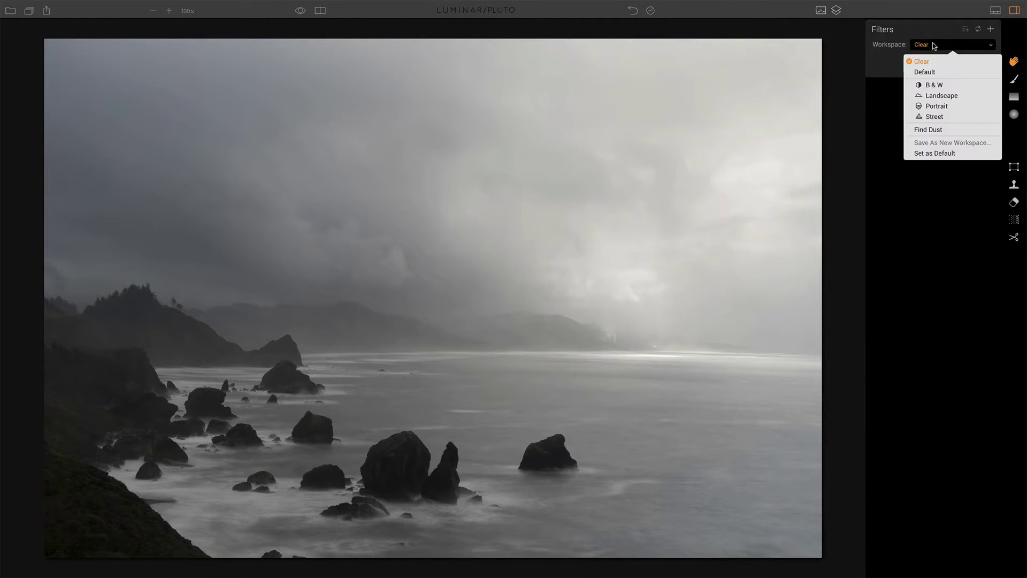
pyautogui.click(931, 95)
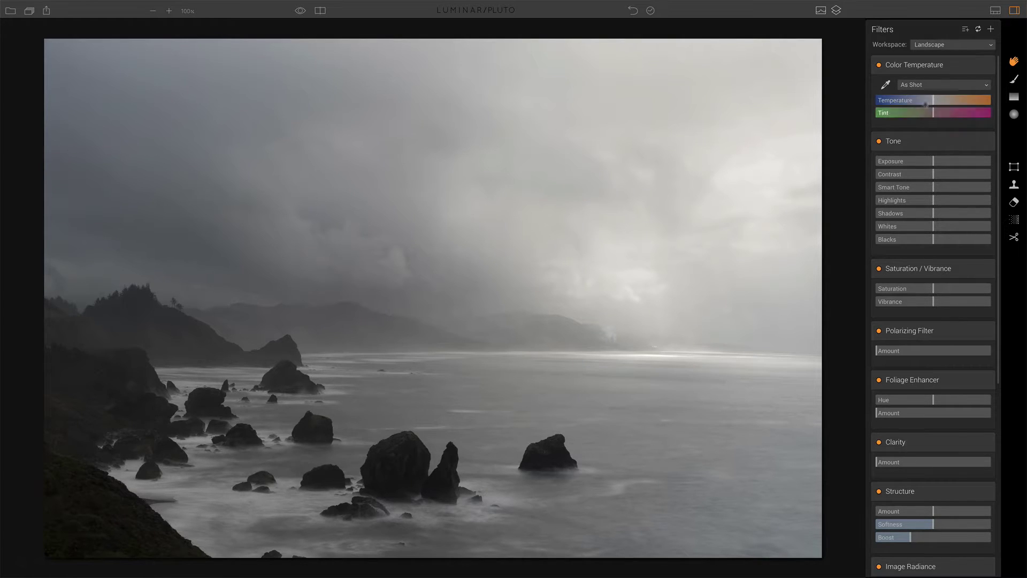
# Step: Set the white balance by sampling a neutral grey area with the Color Temperature eyedropper
pyautogui.click(886, 86)
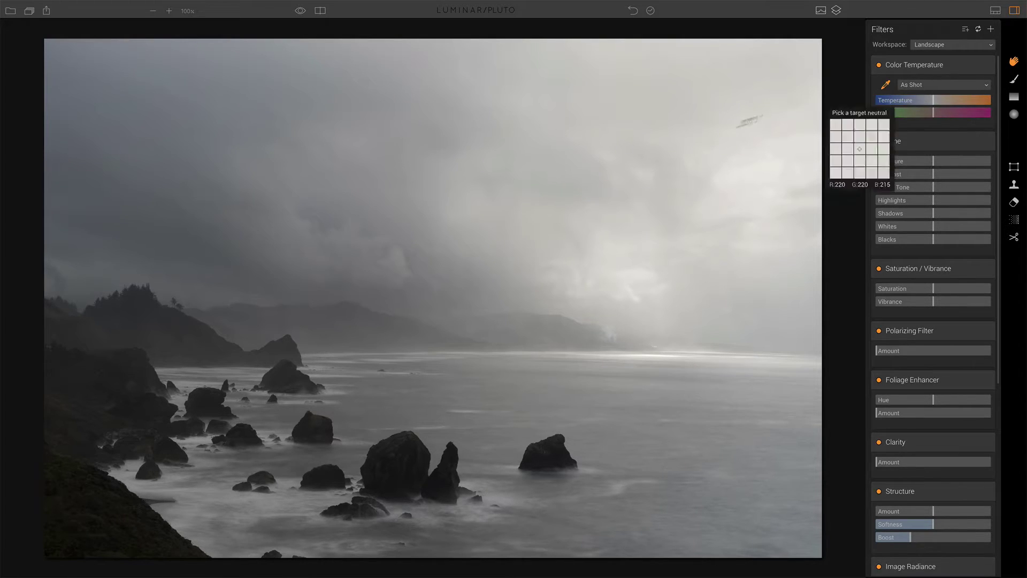
pyautogui.click(203, 314)
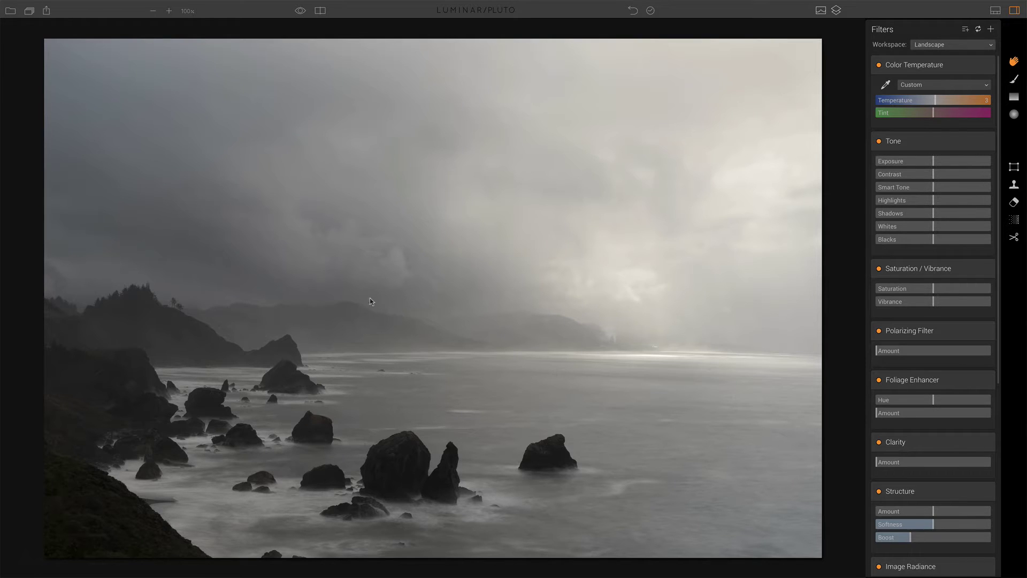
# Step: Show the histogram and set Tone to Contrast 11, Smart Tone 14, Highlights -25, Shadows 12
pyautogui.click(821, 11)
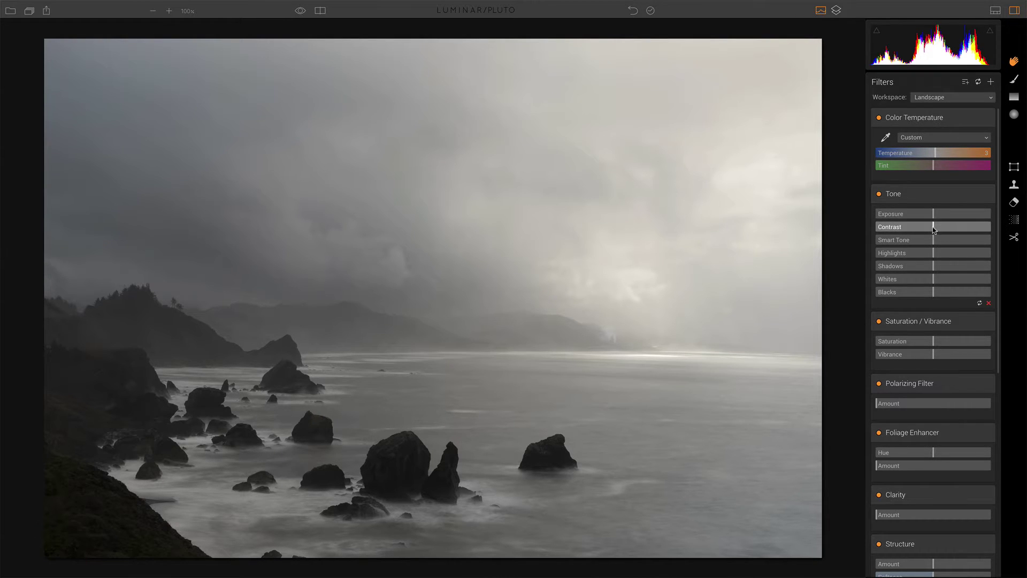
pyautogui.moveTo(933, 230); pyautogui.dragTo(941, 230)
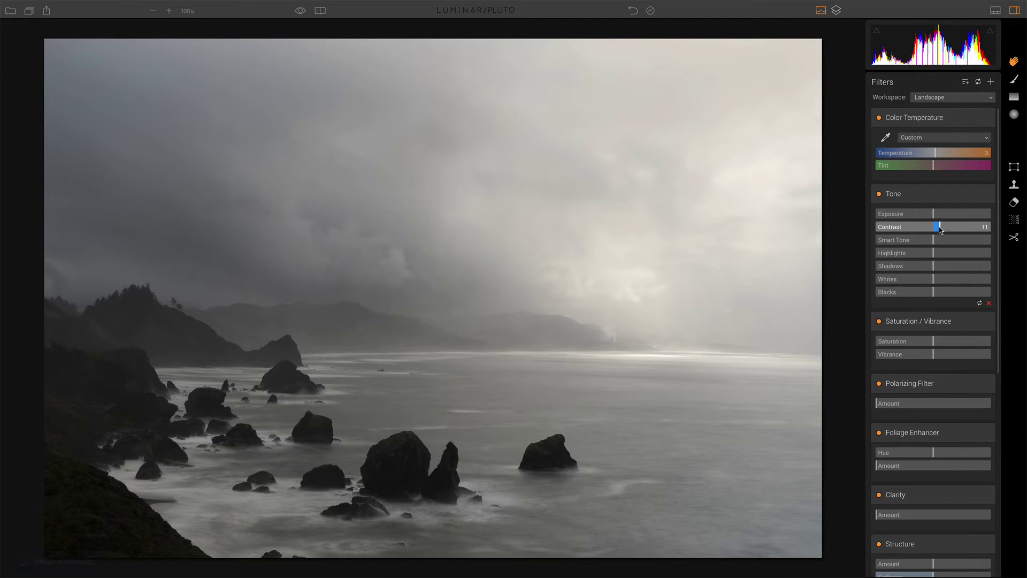
pyautogui.moveTo(933, 242); pyautogui.dragTo(940, 242)
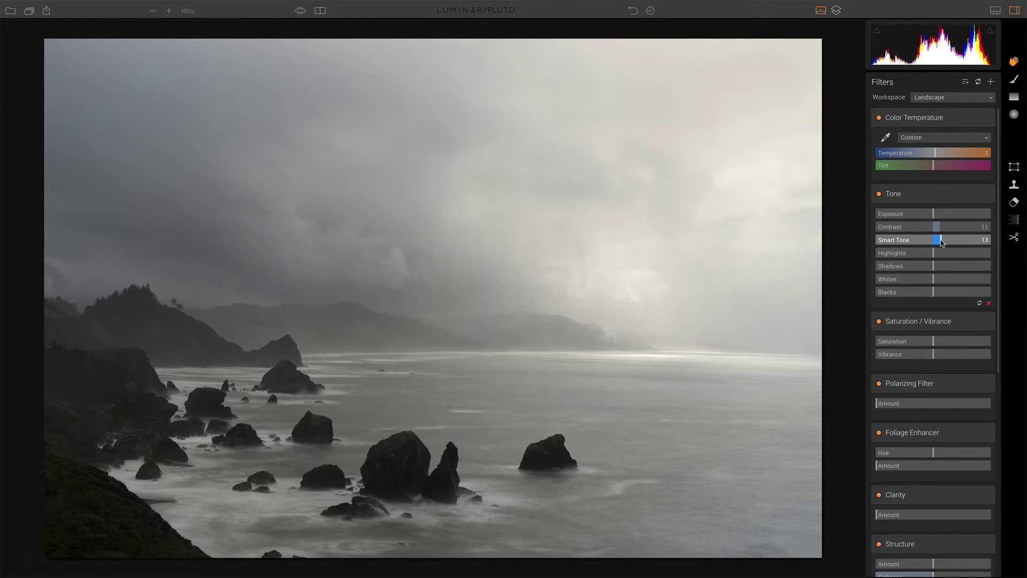
pyautogui.moveTo(941, 240); pyautogui.dragTo(941, 239)
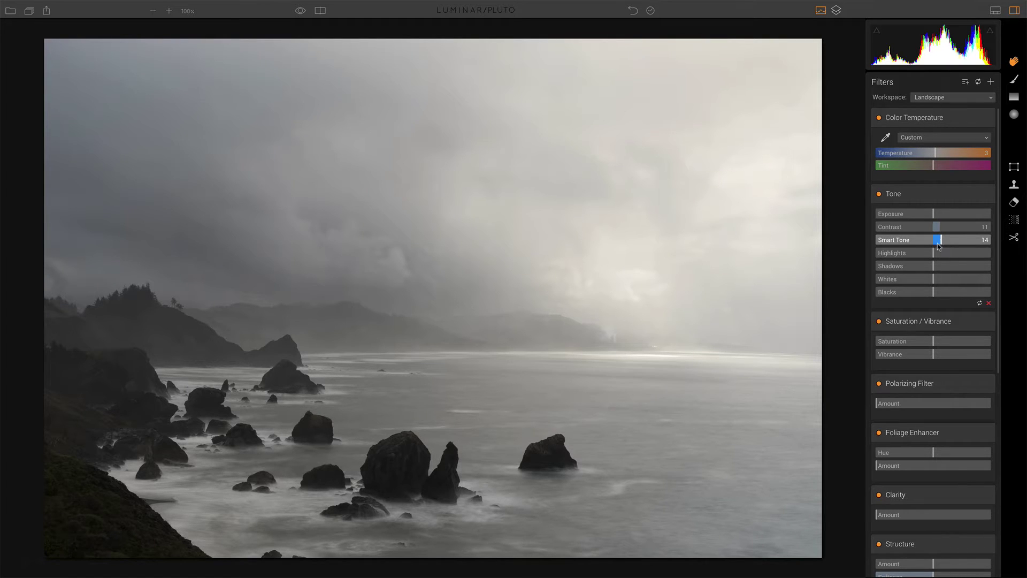
pyautogui.moveTo(935, 252); pyautogui.dragTo(920, 255)
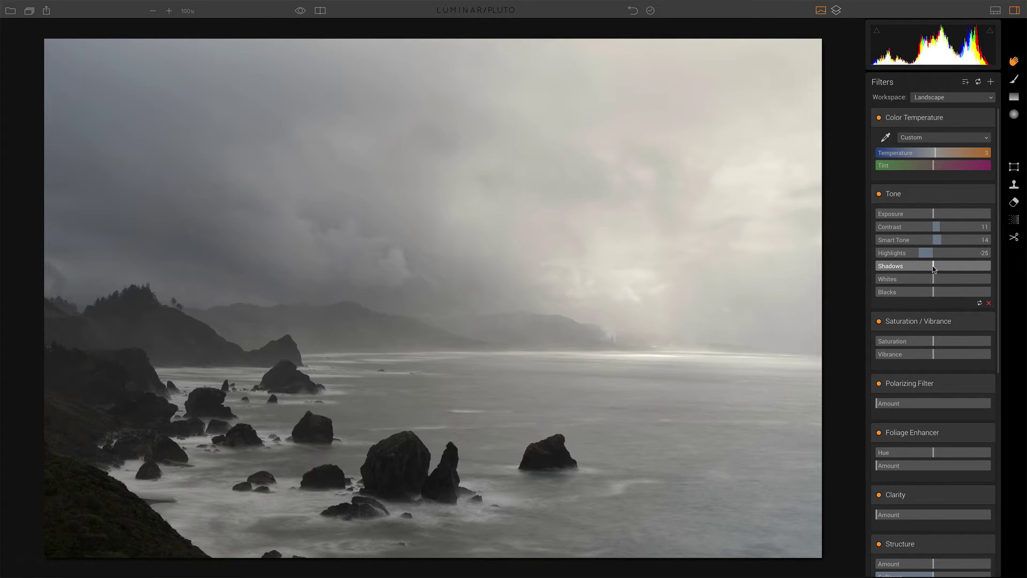
pyautogui.moveTo(933, 265); pyautogui.dragTo(941, 269)
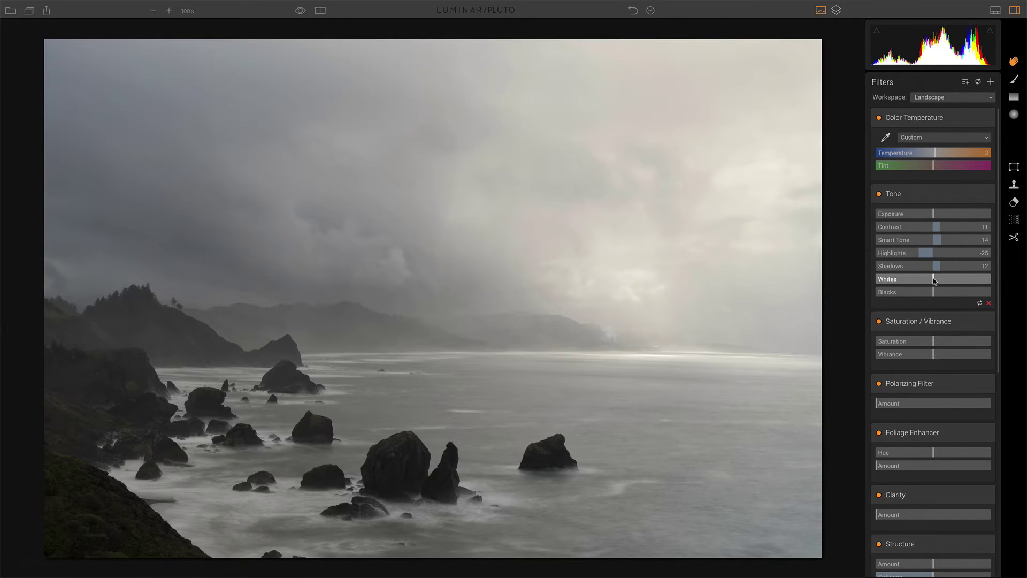
pyautogui.press('j')
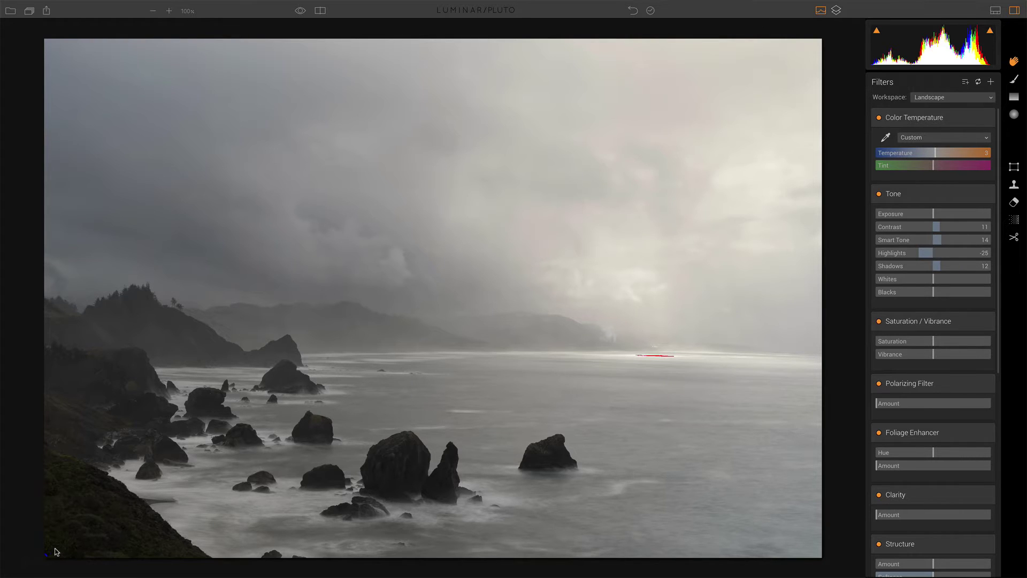
pyautogui.click(54, 551)
pyautogui.hotkey('shift', 'j')
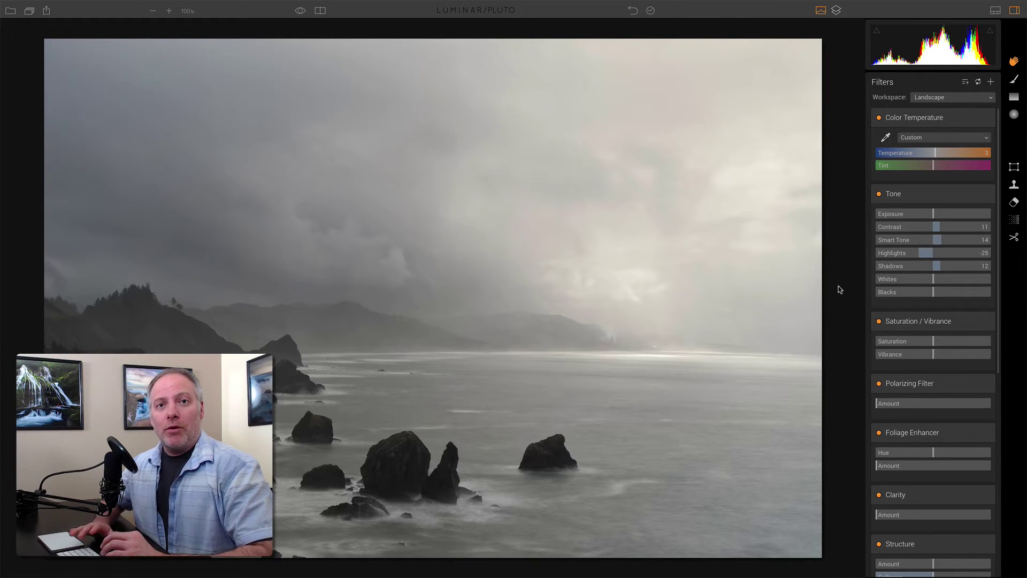
pyautogui.hotkey('shift', 'j')
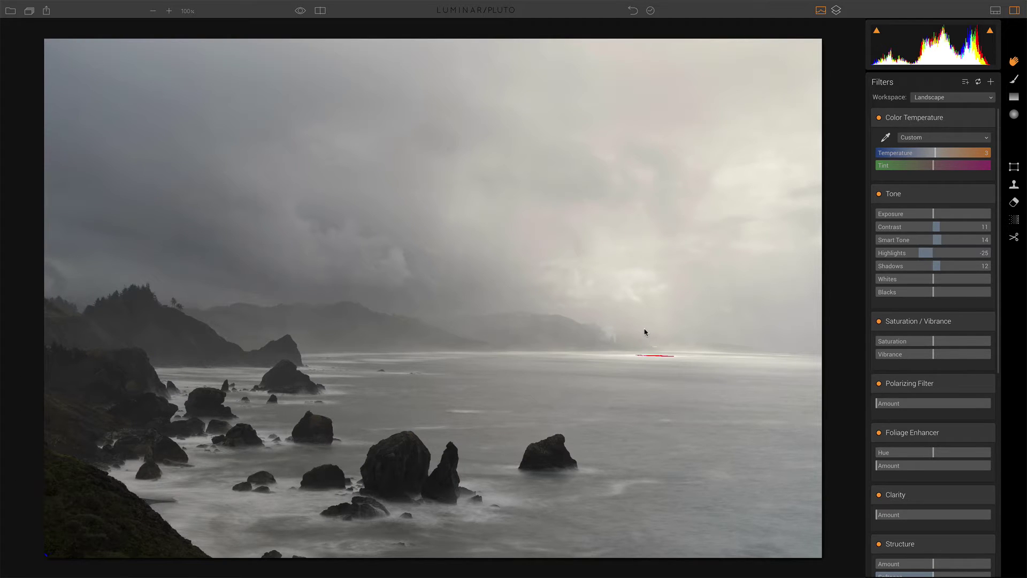
pyautogui.hotkey('shift', 'j')
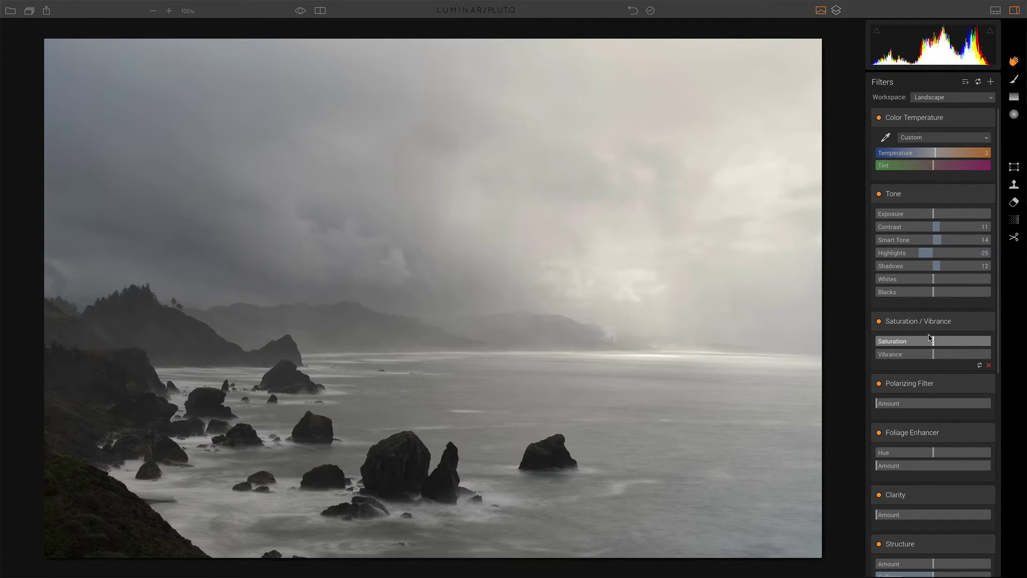
# Step: Raise the Foliage Enhancer Amount to 43
pyautogui.scroll(-3, 912, 373)
pyautogui.scroll(-3, 912, 372)
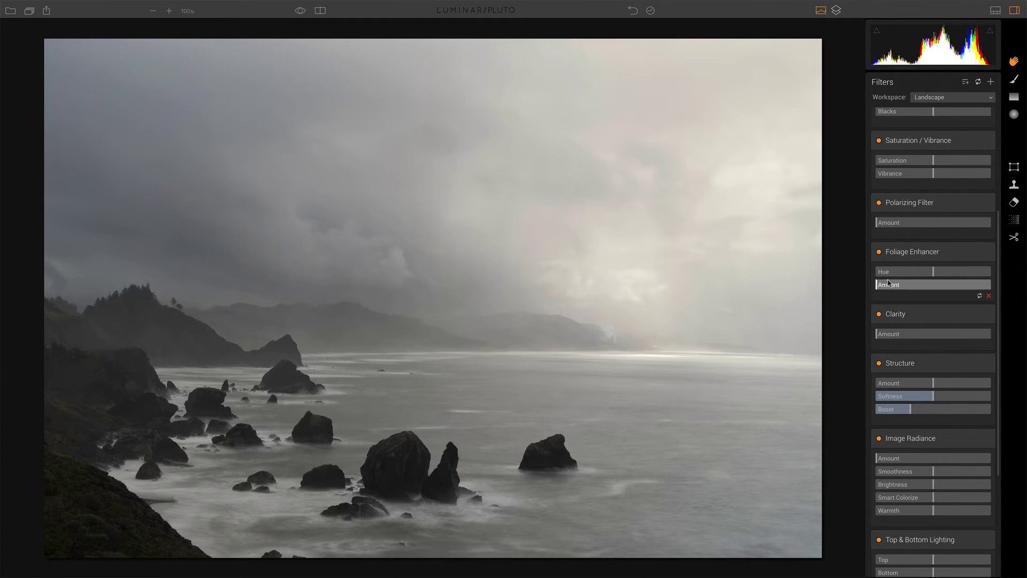
pyautogui.moveTo(877, 287); pyautogui.dragTo(913, 289)
pyautogui.moveTo(913, 288); pyautogui.dragTo(922, 288)
pyautogui.scroll(7, 921, 288)
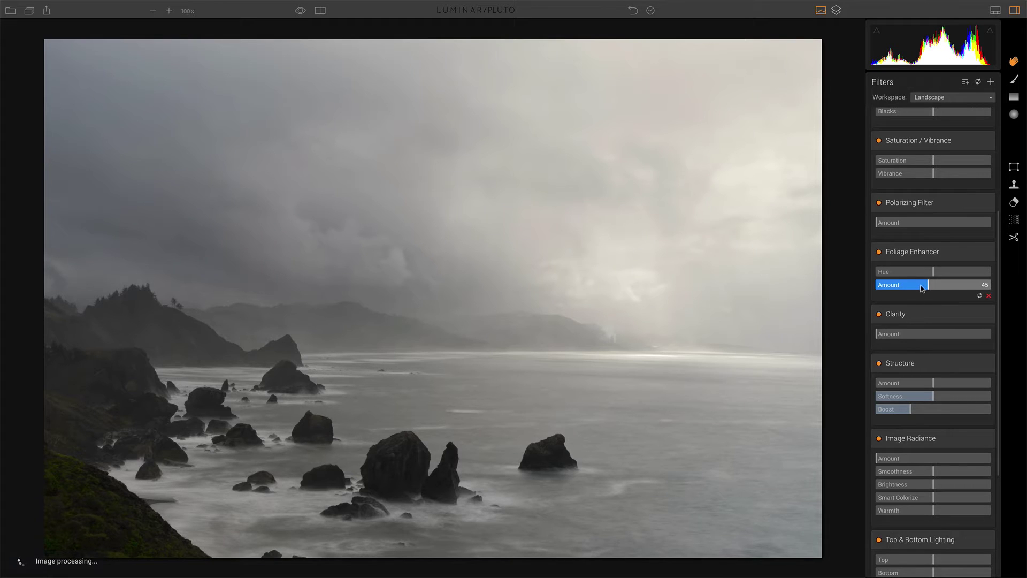
pyautogui.scroll(-2, 924, 289)
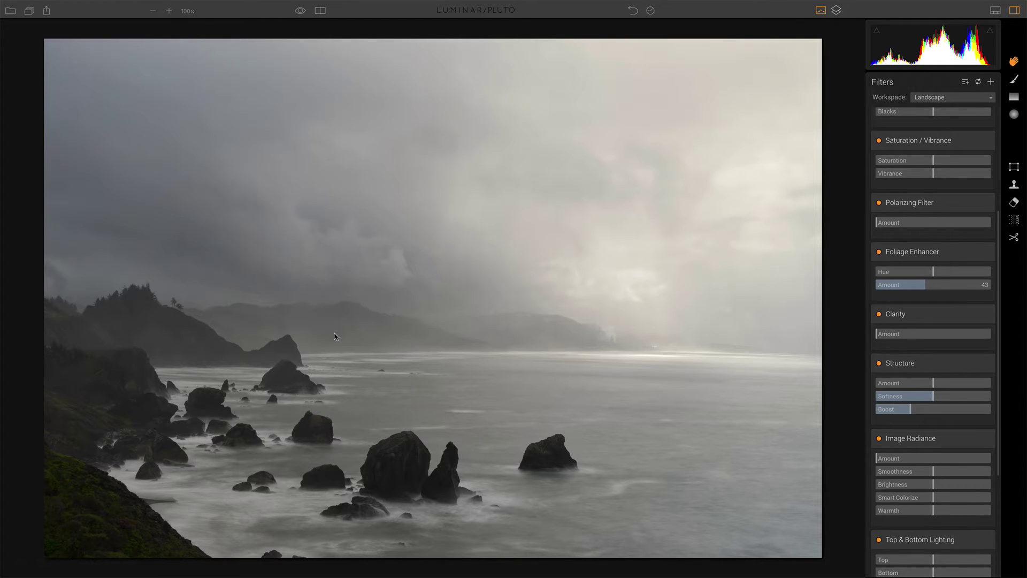
# Step: Set the Clarity Amount to 19
pyautogui.moveTo(888, 336); pyautogui.dragTo(902, 337)
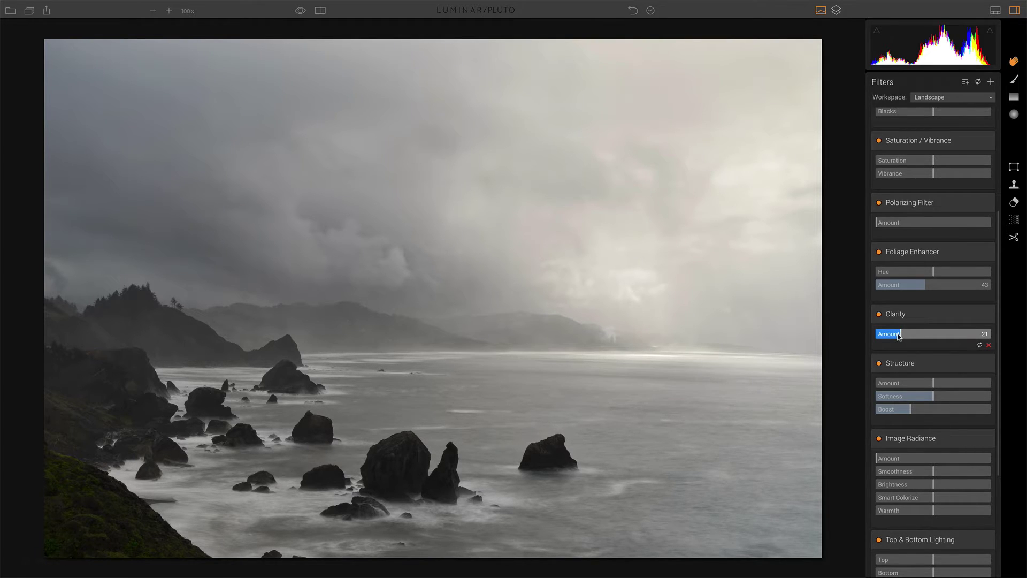
pyautogui.moveTo(899, 335); pyautogui.dragTo(898, 335)
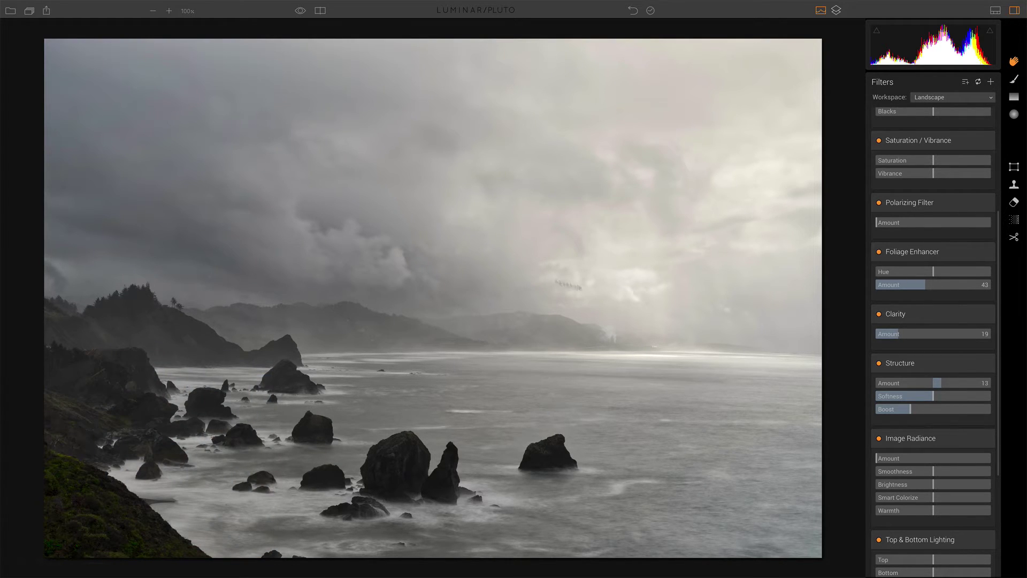
# Step: Add a luminosity mask to the Structure filter
pyautogui.click(975, 367)
pyautogui.moveTo(931, 410)
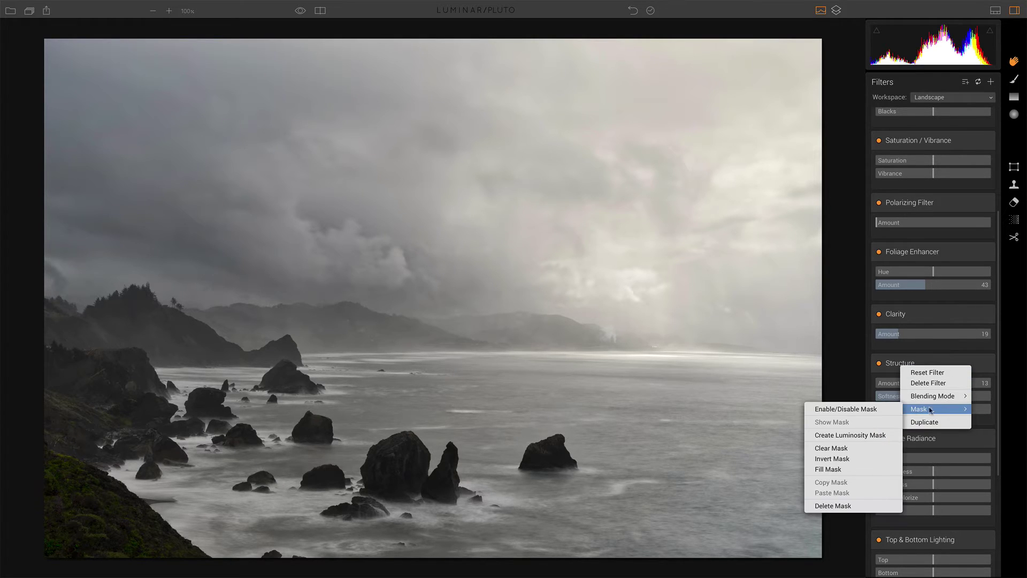
pyautogui.click(879, 435)
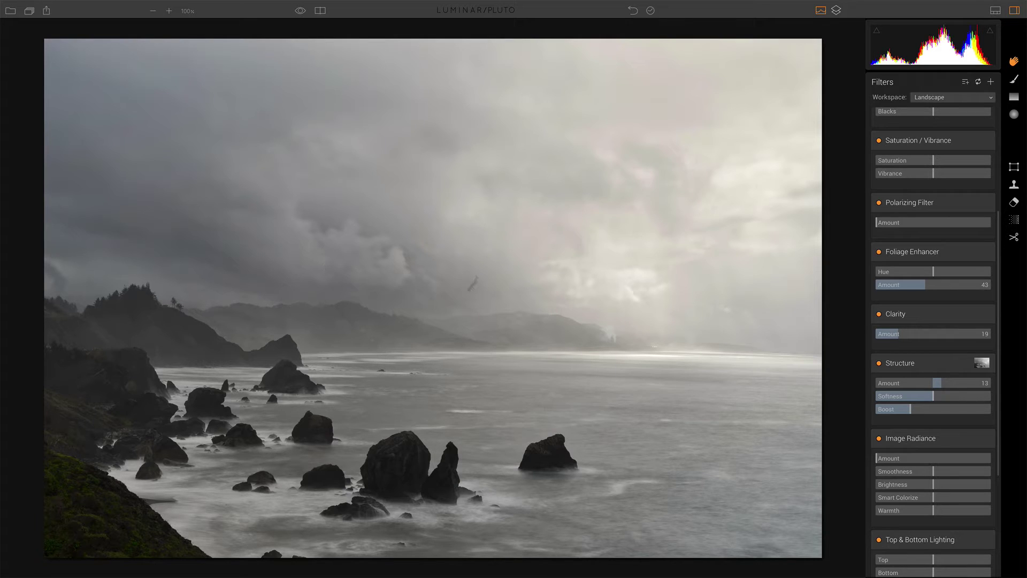
# Step: Toggle Structure off and on to compare, then pick another mask option for it
pyautogui.click(878, 363)
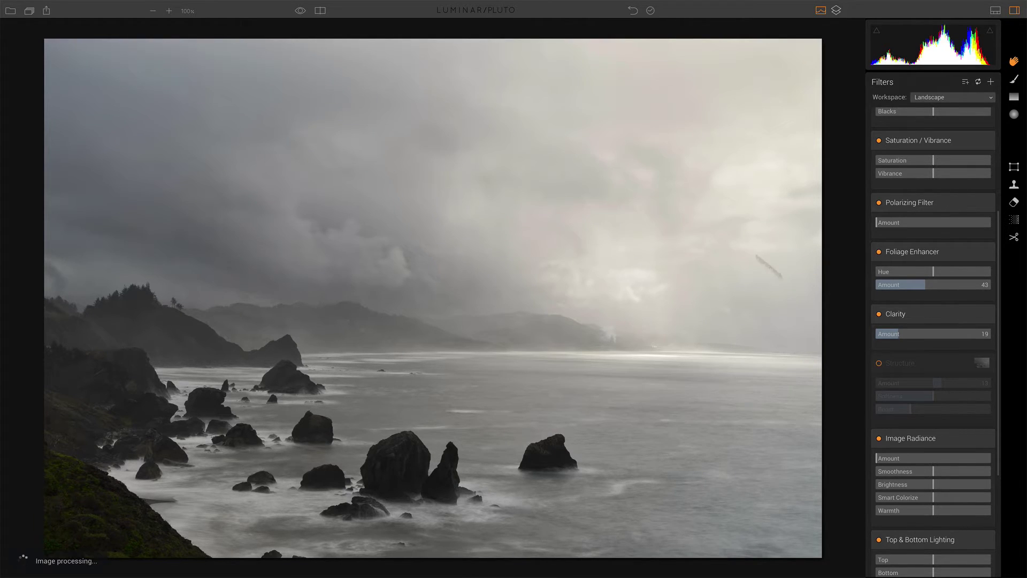
pyautogui.click(878, 364)
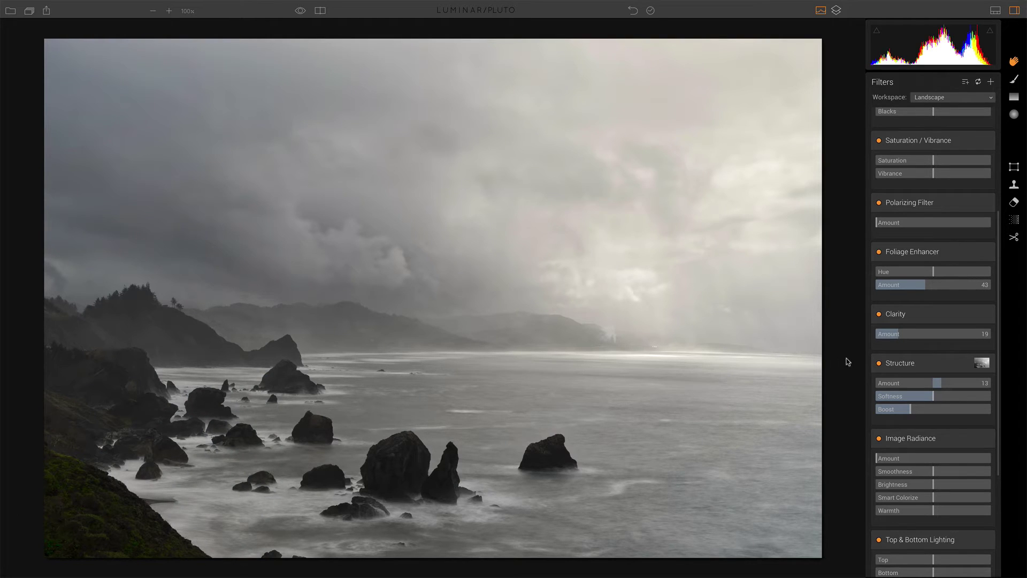
pyautogui.click(983, 366)
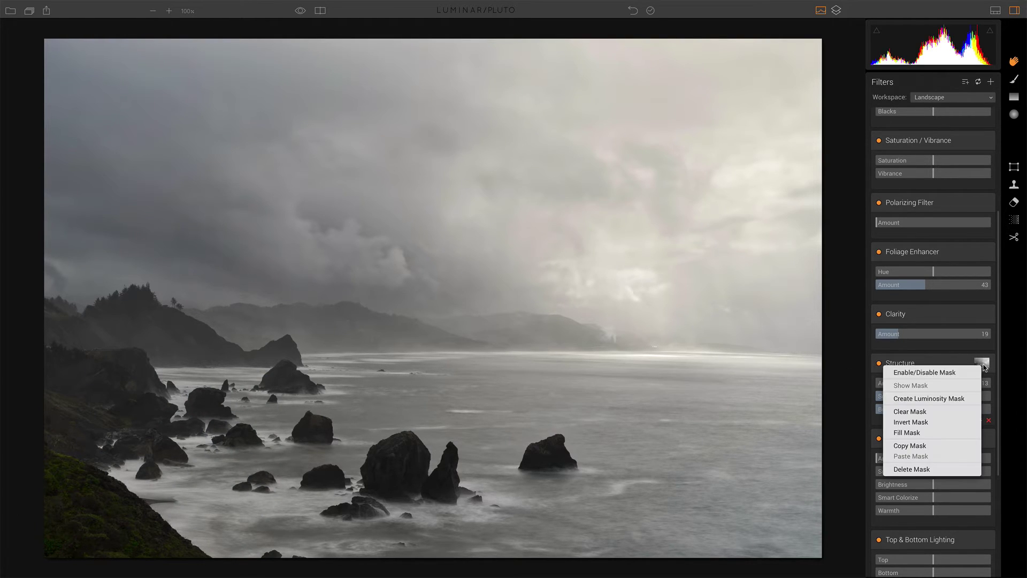
pyautogui.click(927, 422)
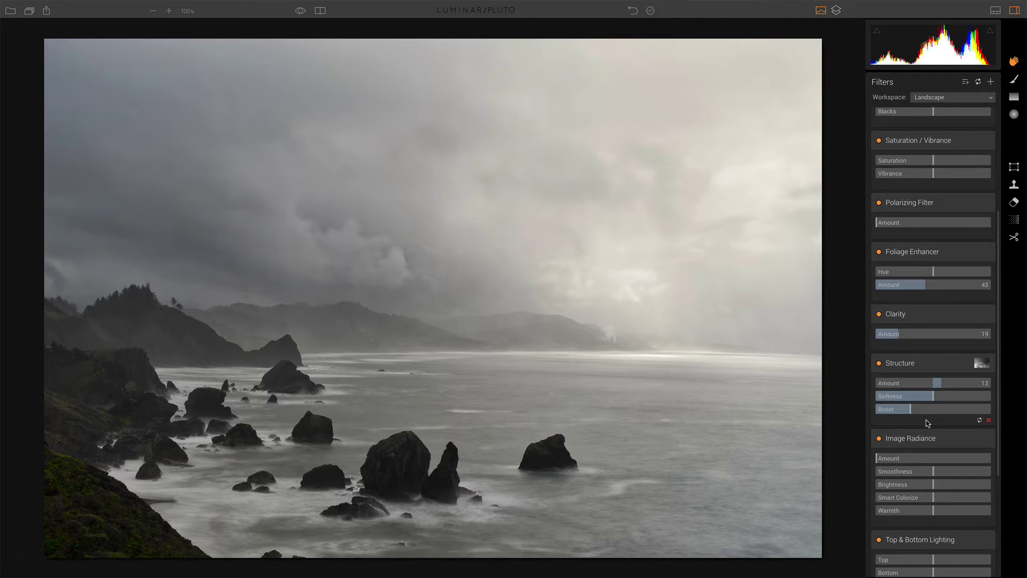
pyautogui.scroll(-5, 927, 423)
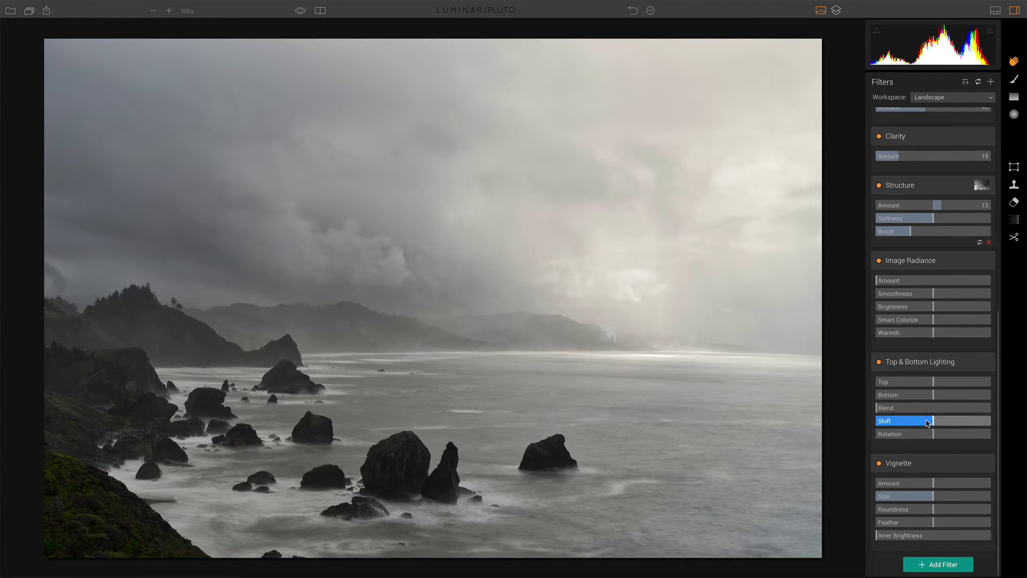
# Step: Add a Soft Glow filter from Favorites with Amount 10
pyautogui.click(990, 83)
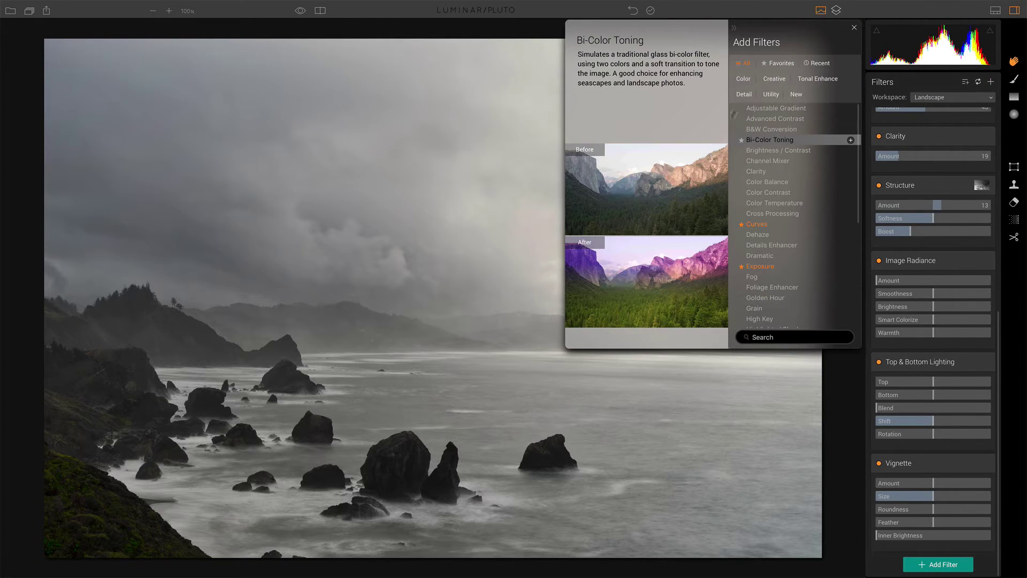
pyautogui.click(781, 63)
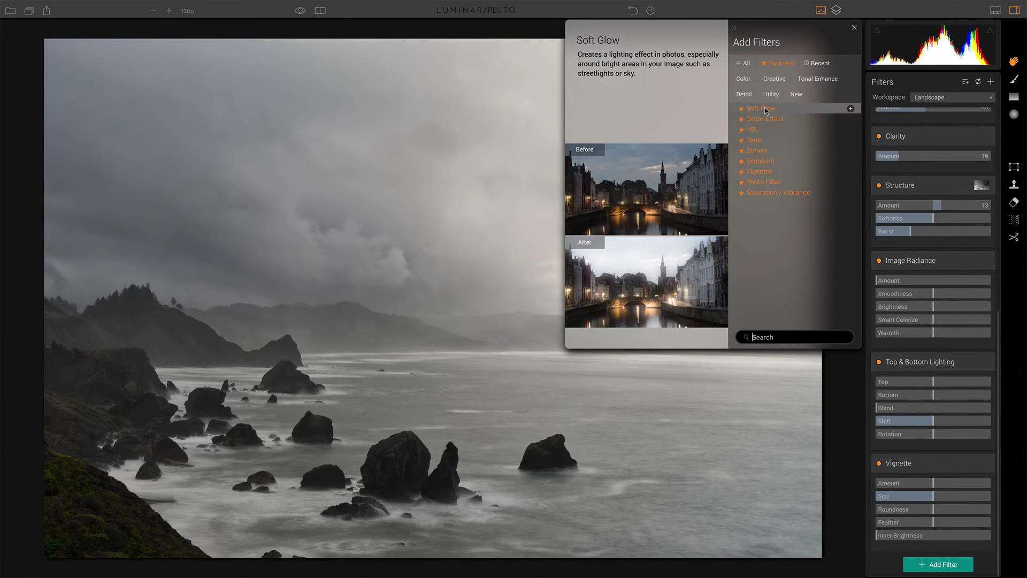
pyautogui.click(765, 110)
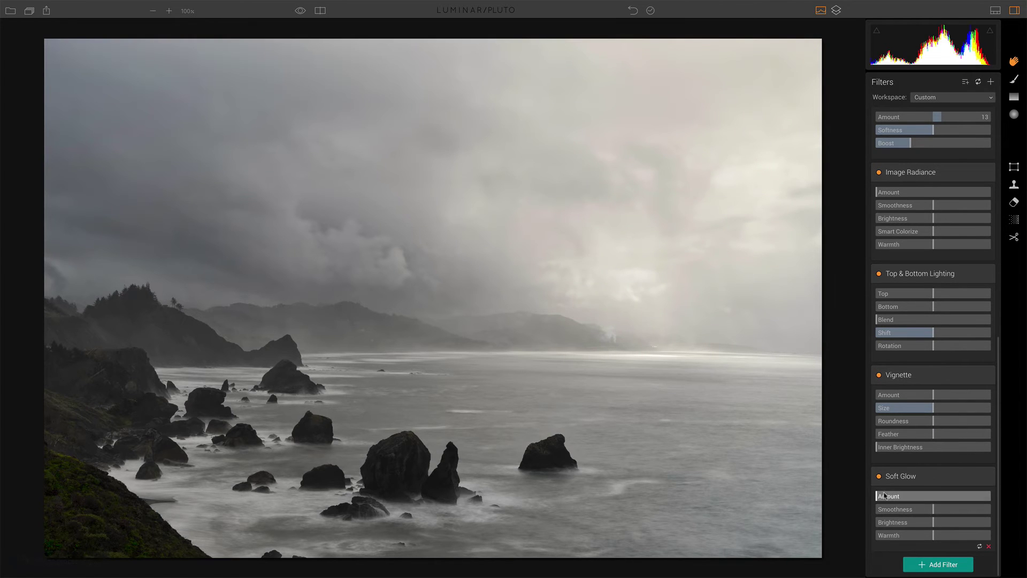
pyautogui.moveTo(886, 499); pyautogui.dragTo(890, 500)
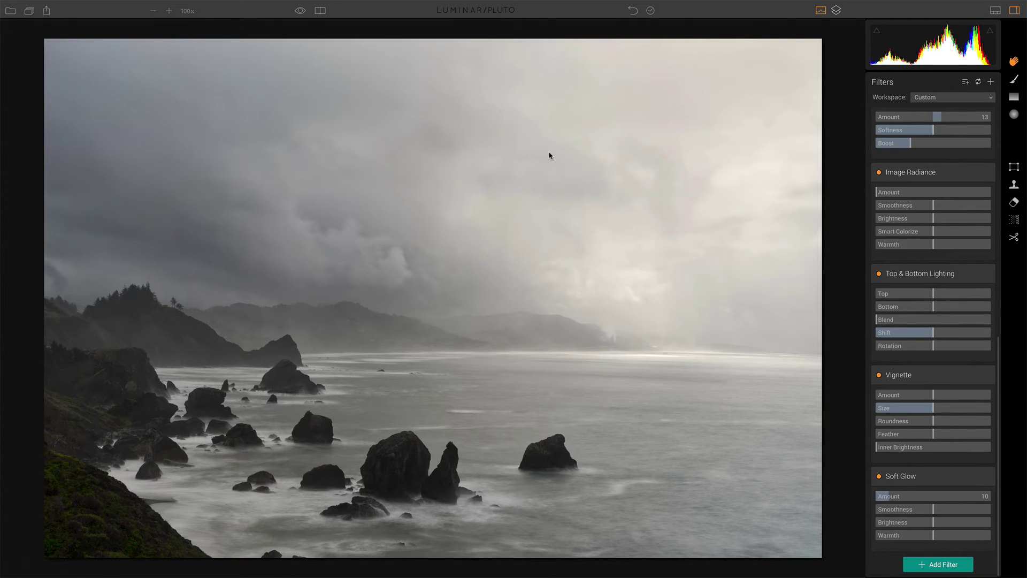
# Step: Hide the histogram, show Layers and add a new adjustment layer
pyautogui.click(822, 12)
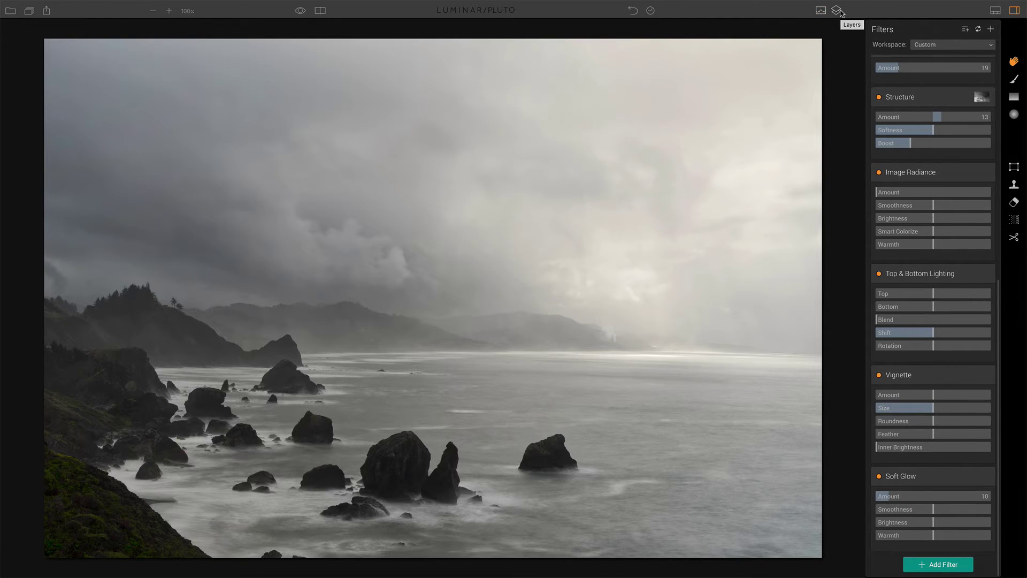
pyautogui.click(837, 12)
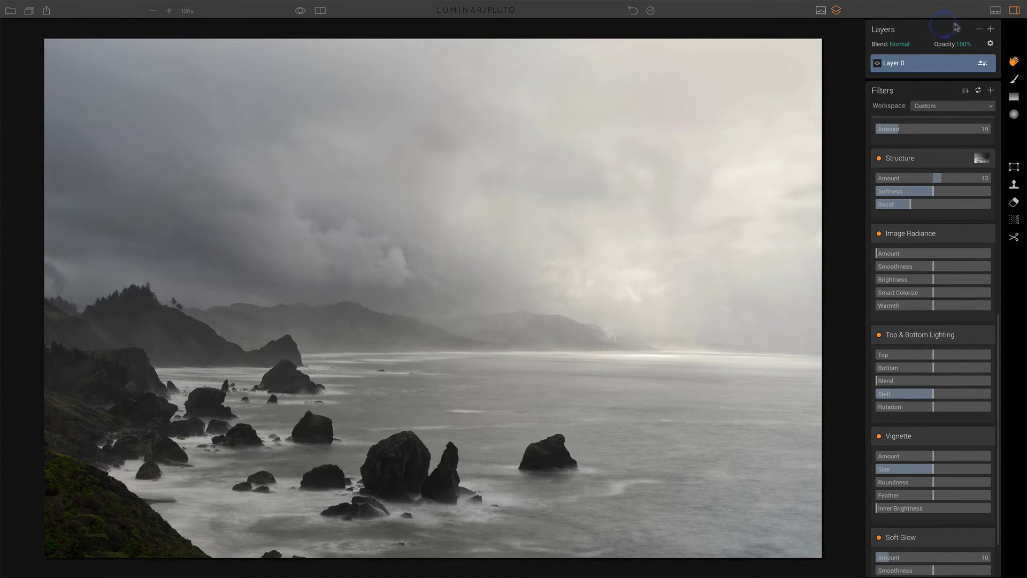
pyautogui.click(990, 30)
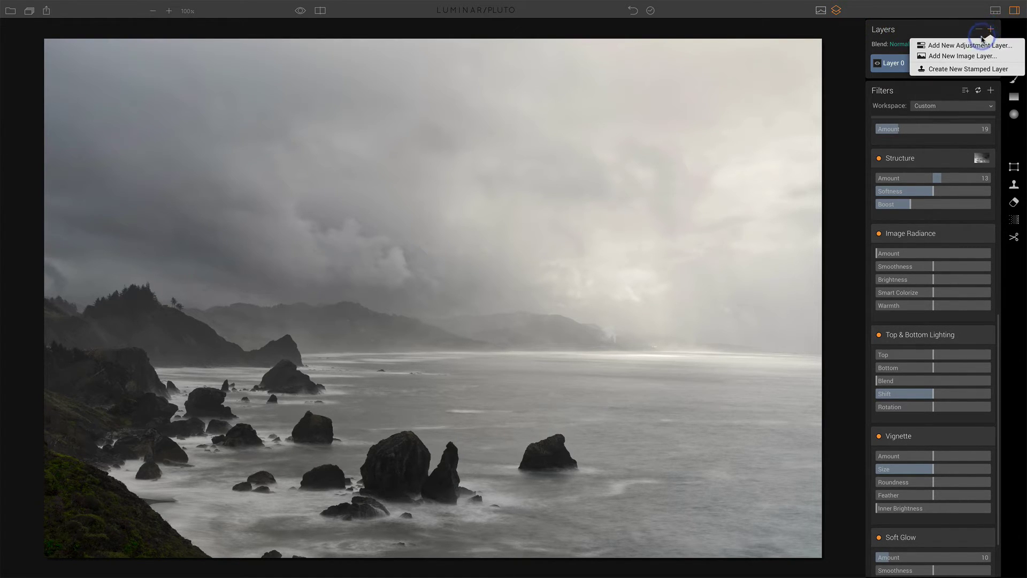
pyautogui.click(971, 45)
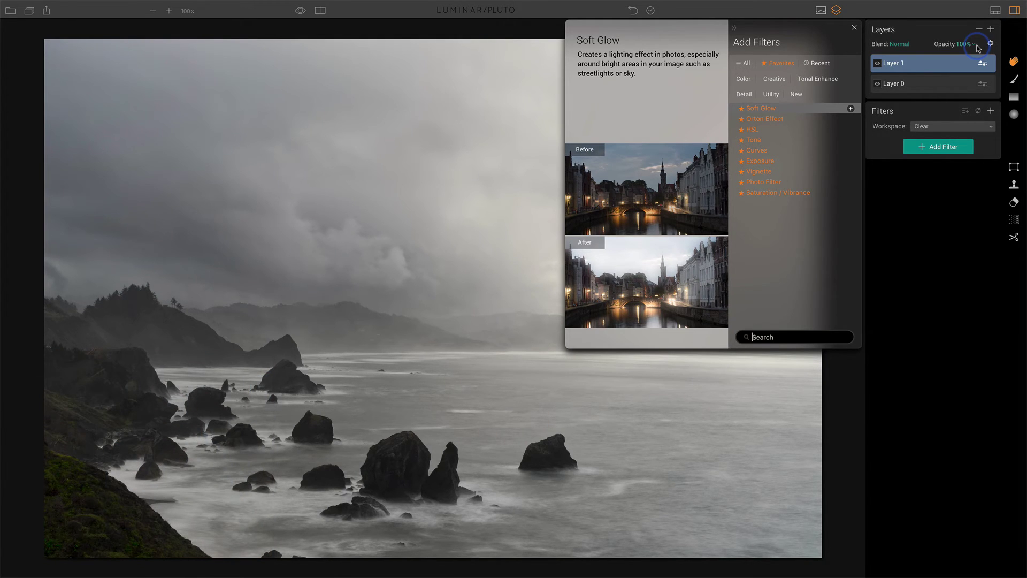
# Step: Add a Tone filter to Layer 1 with Exposure 0.27
pyautogui.click(755, 140)
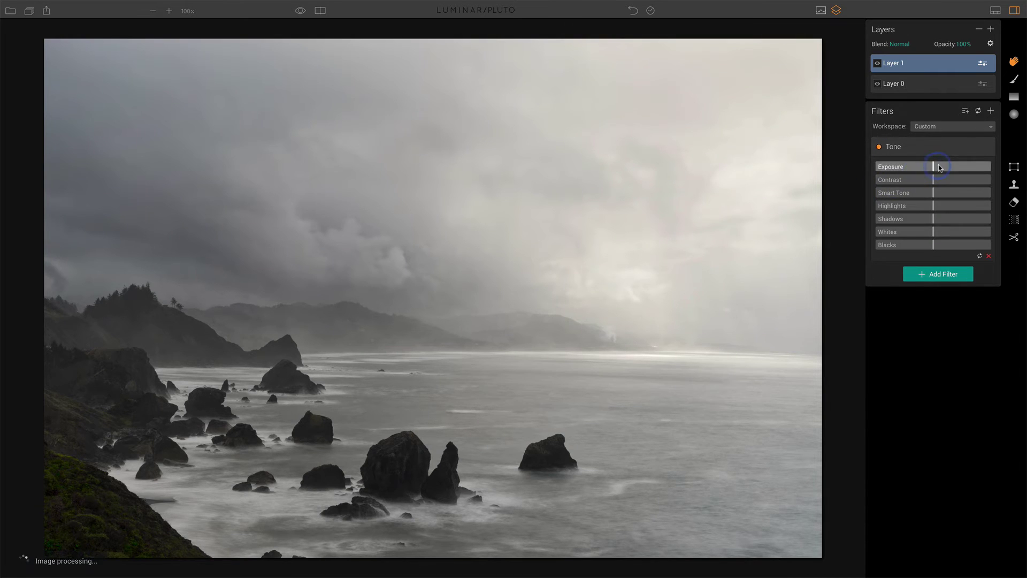
pyautogui.click(937, 167)
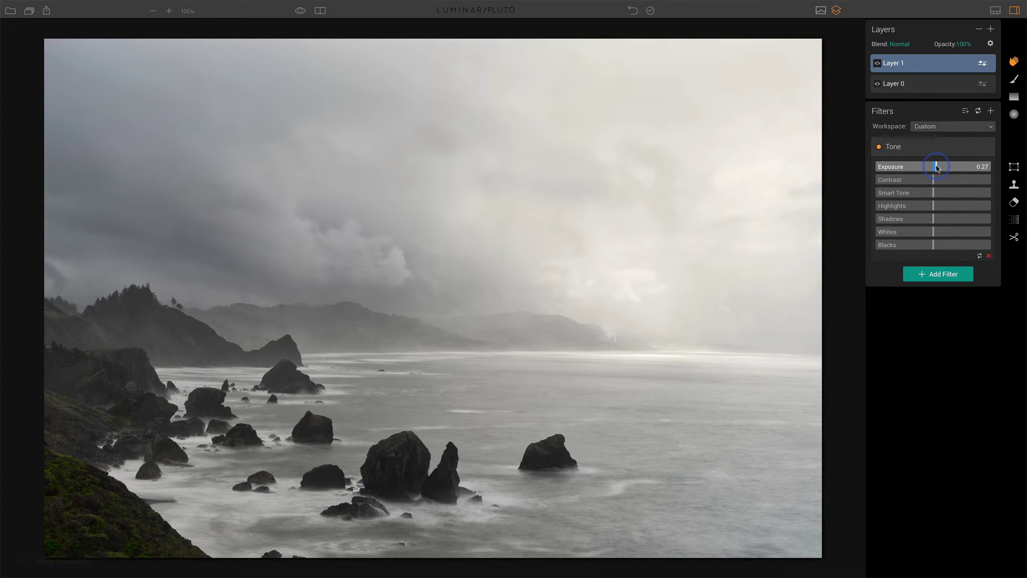
pyautogui.click(1014, 97)
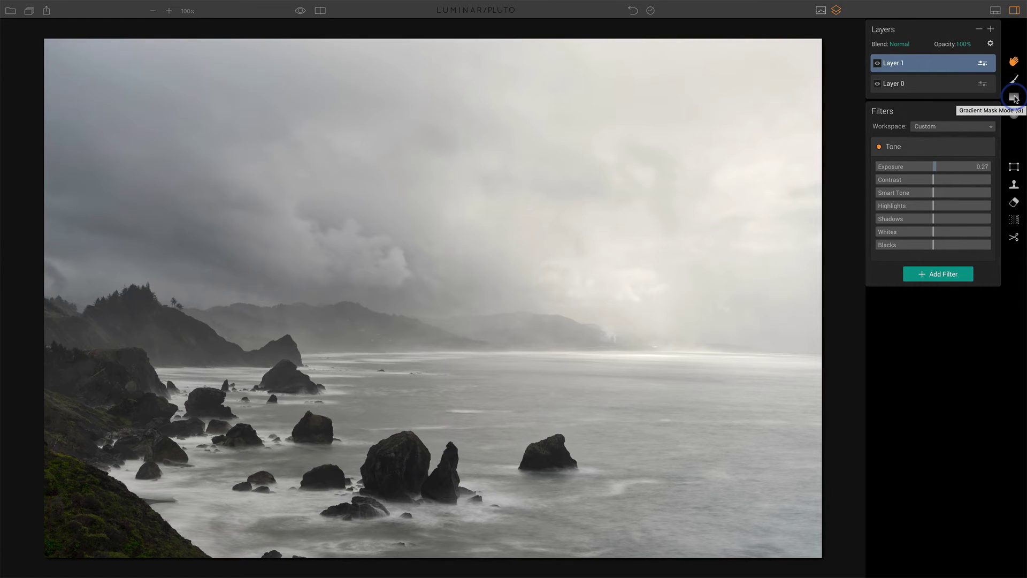
# Step: Draw a diagonal gradient mask from the lower rocks, tilted across the coastline
pyautogui.click(1014, 98)
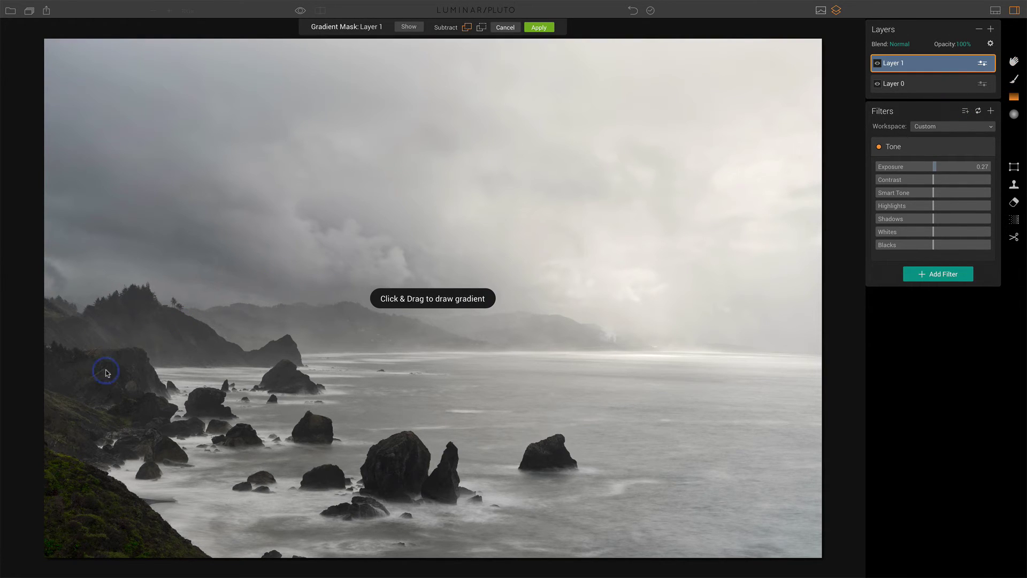
pyautogui.moveTo(214, 408)
pyautogui.mouseDown()
pyautogui.moveTo(266, 339)
pyautogui.moveTo(246, 322)
pyautogui.moveTo(232, 362)
pyautogui.moveTo(251, 368)
pyautogui.mouseUp()
pyautogui.moveTo(314, 348); pyautogui.dragTo(336, 326)
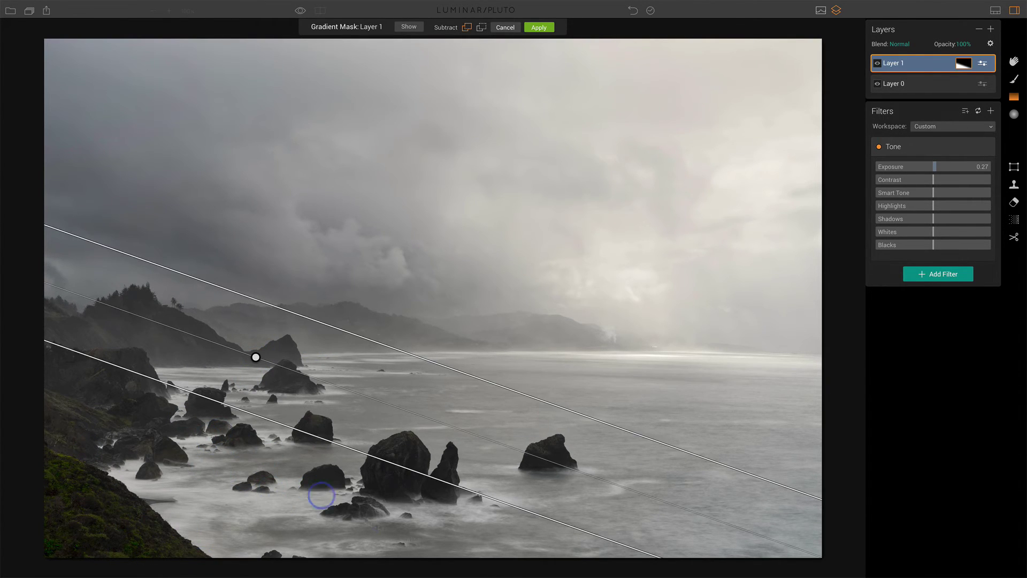
# Step: Toggle Layer 1 and its Tone filter off and on to compare the effect
pyautogui.click(878, 64)
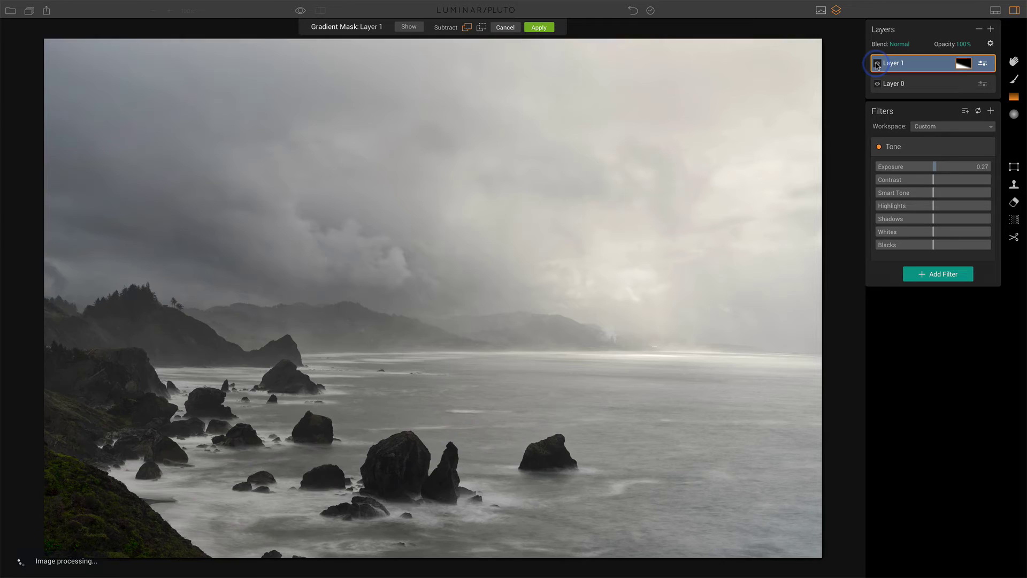
pyautogui.click(877, 64)
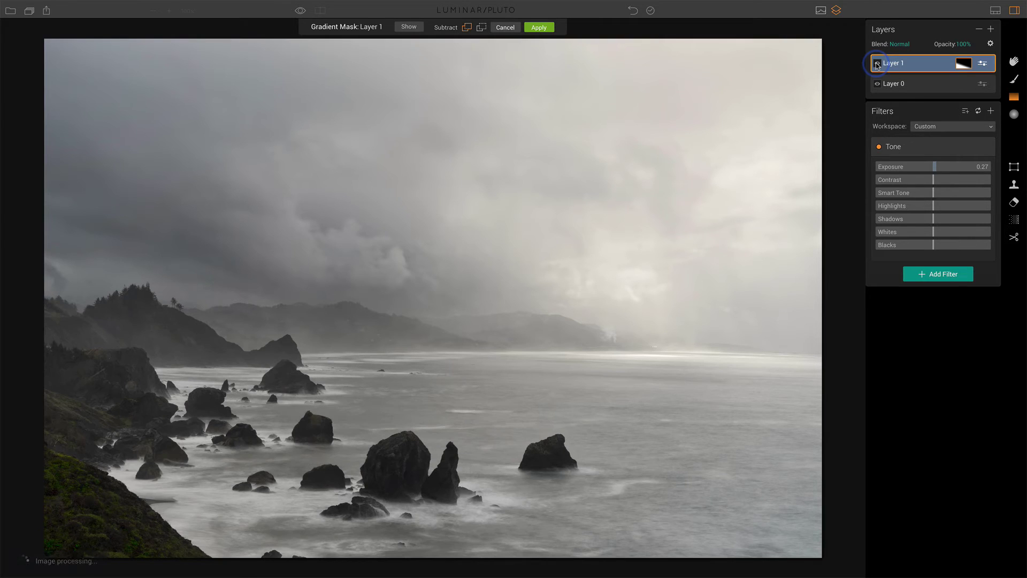
pyautogui.click(879, 147)
pyautogui.click(879, 147)
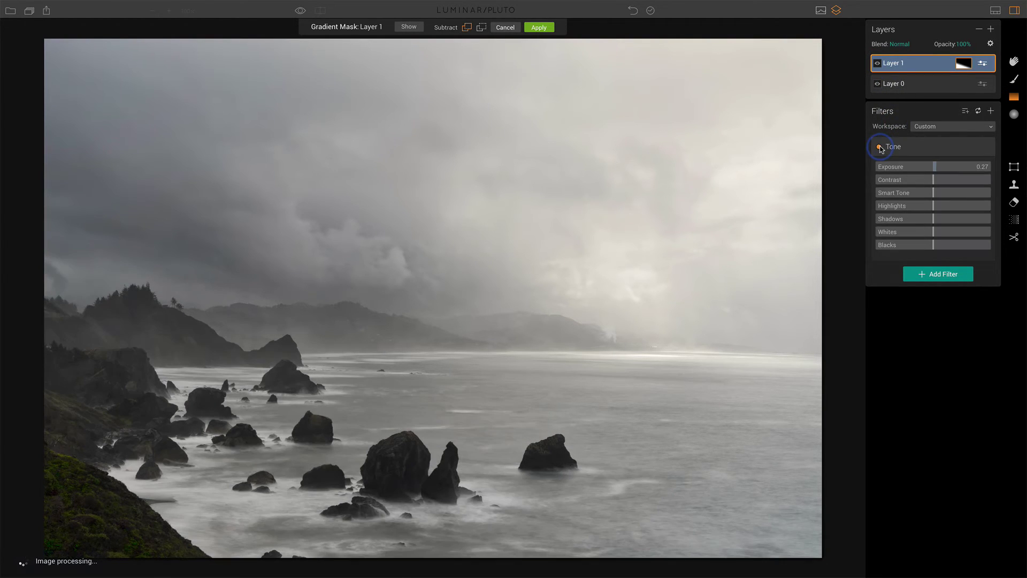
pyautogui.click(880, 148)
pyautogui.click(880, 147)
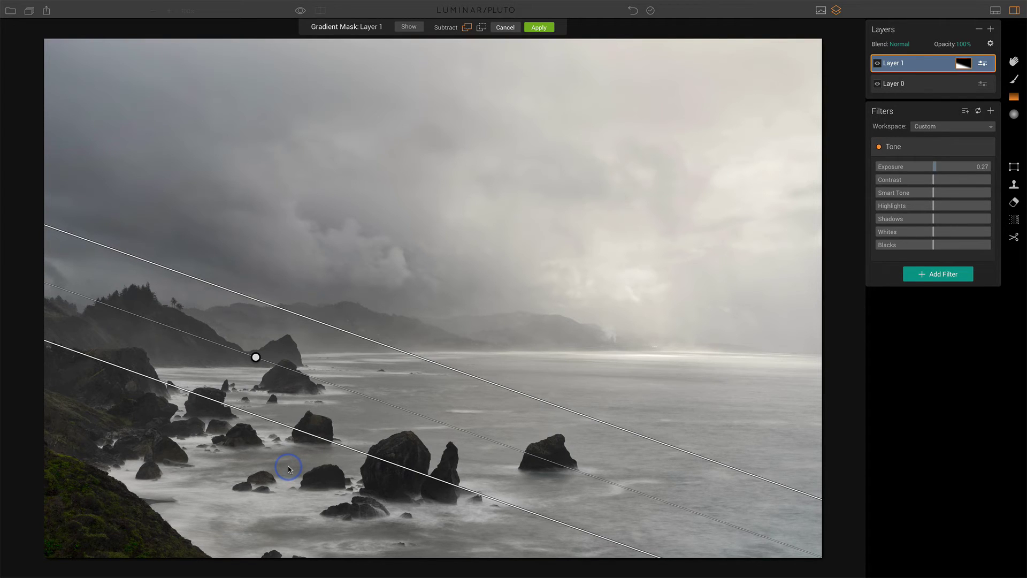
# Step: Add a Detail > Structure filter at Amount 6 to Layer 1
pyautogui.click(938, 276)
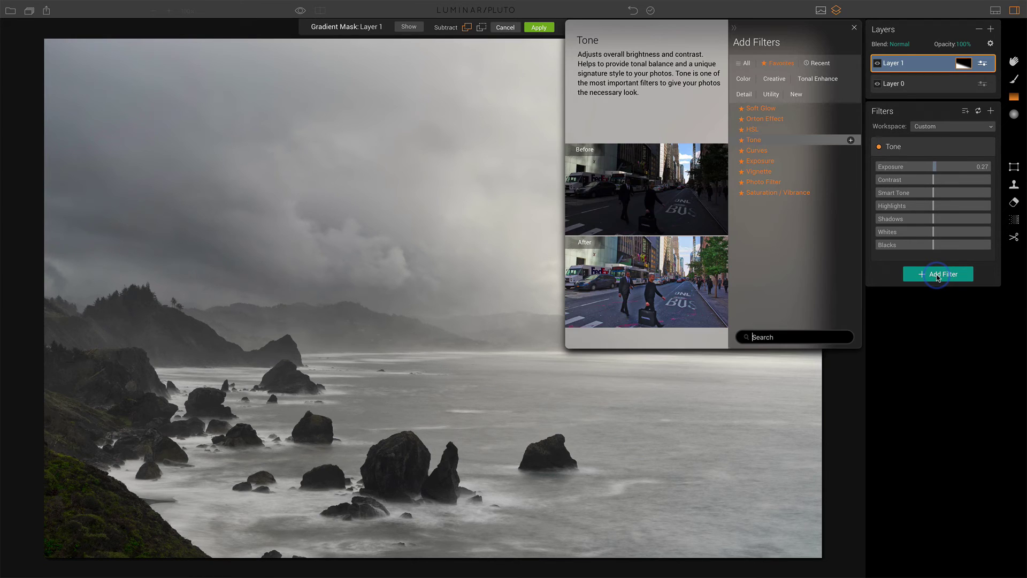
pyautogui.click(746, 95)
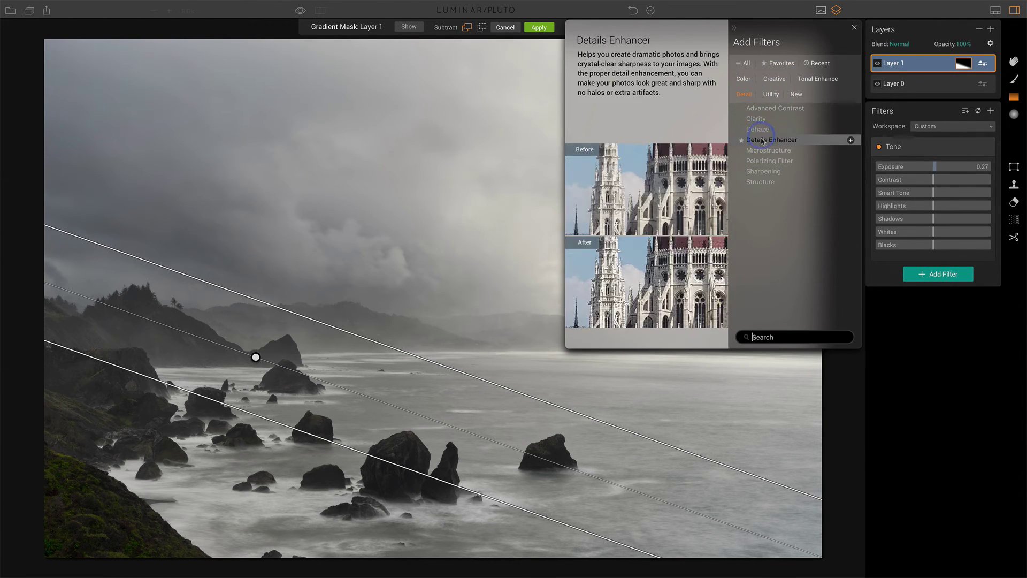
pyautogui.click(759, 182)
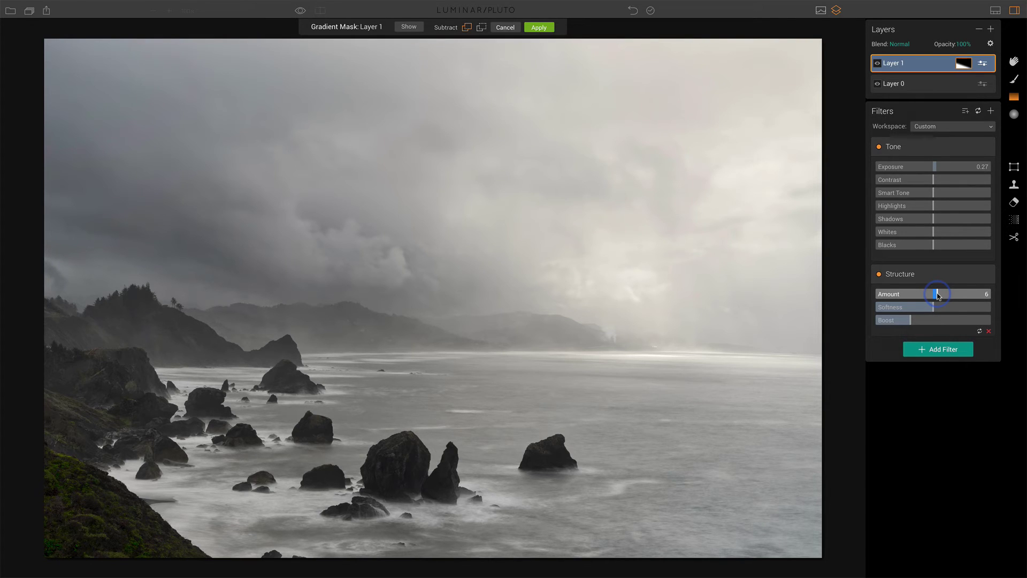
# Step: Toggle Structure off and on to compare, then apply the gradient mask
pyautogui.click(879, 275)
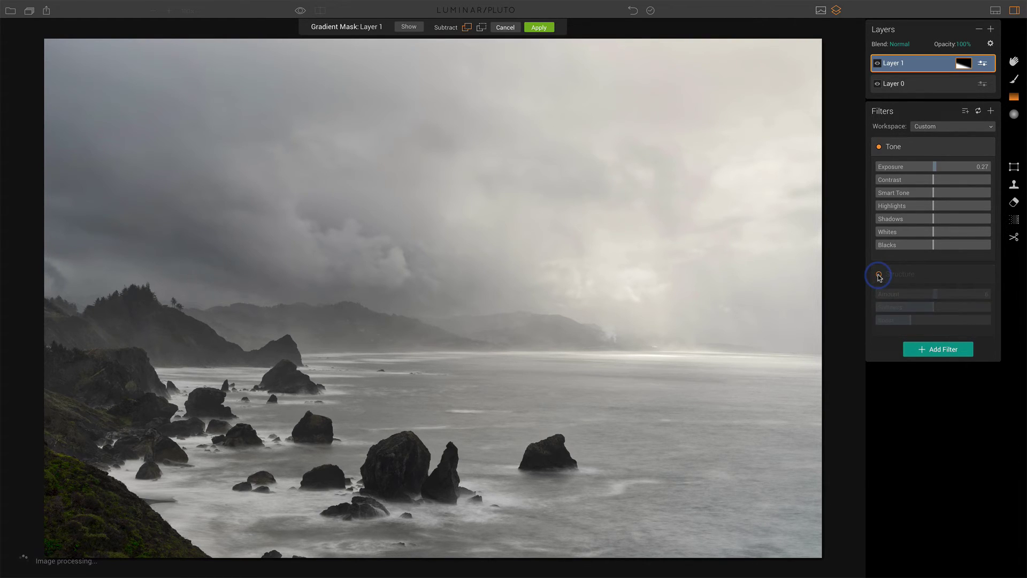
pyautogui.click(878, 275)
pyautogui.click(879, 275)
pyautogui.click(878, 275)
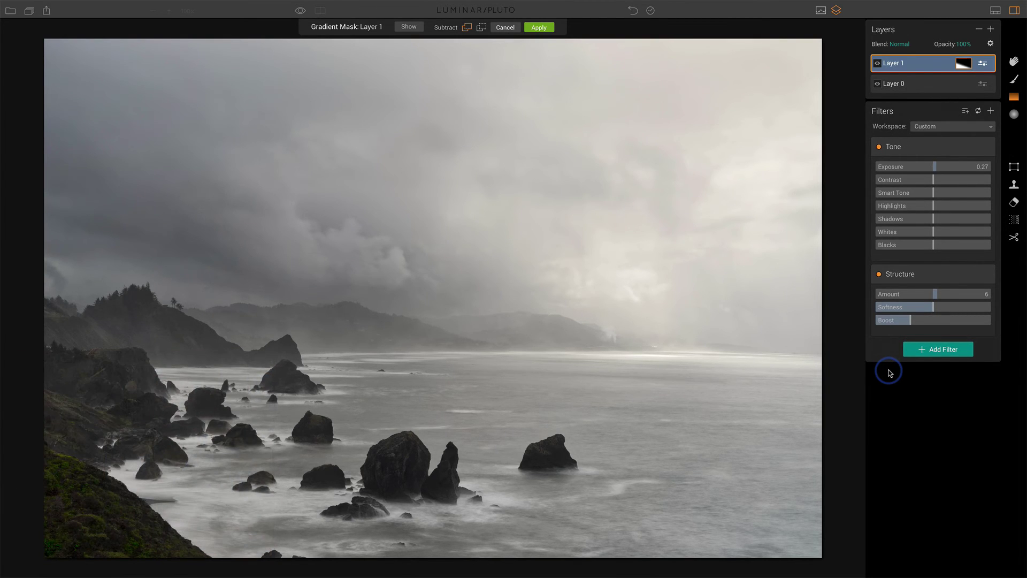
pyautogui.press('Return')
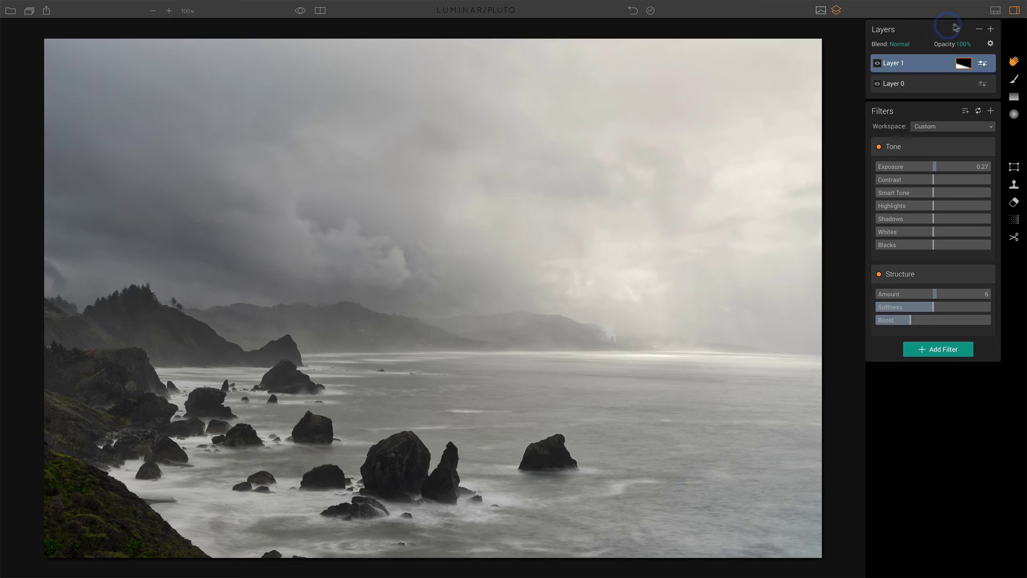
# Step: Add Layer 2 with a Dehaze filter set to Amount 18
pyautogui.click(990, 31)
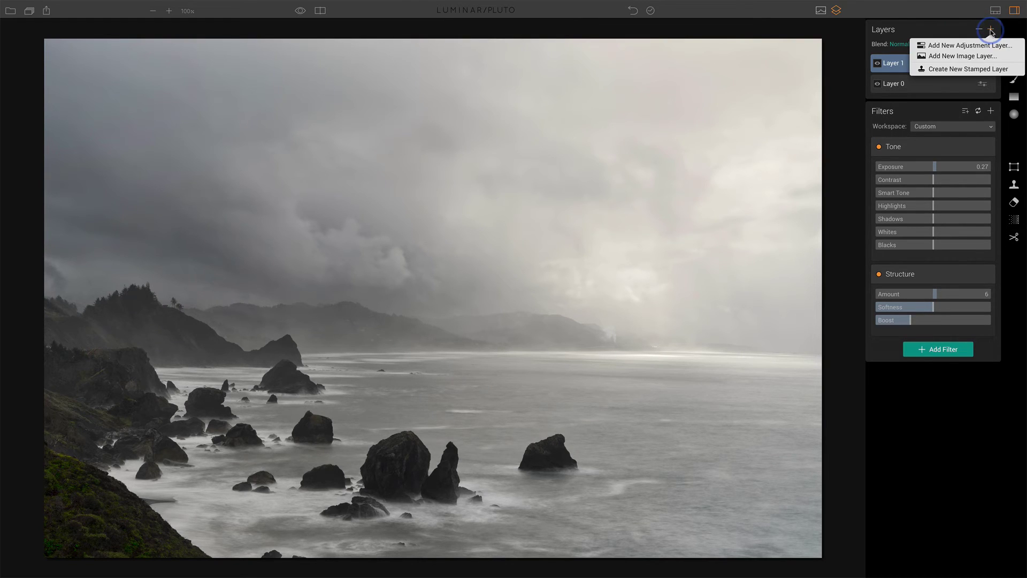
pyautogui.click(946, 46)
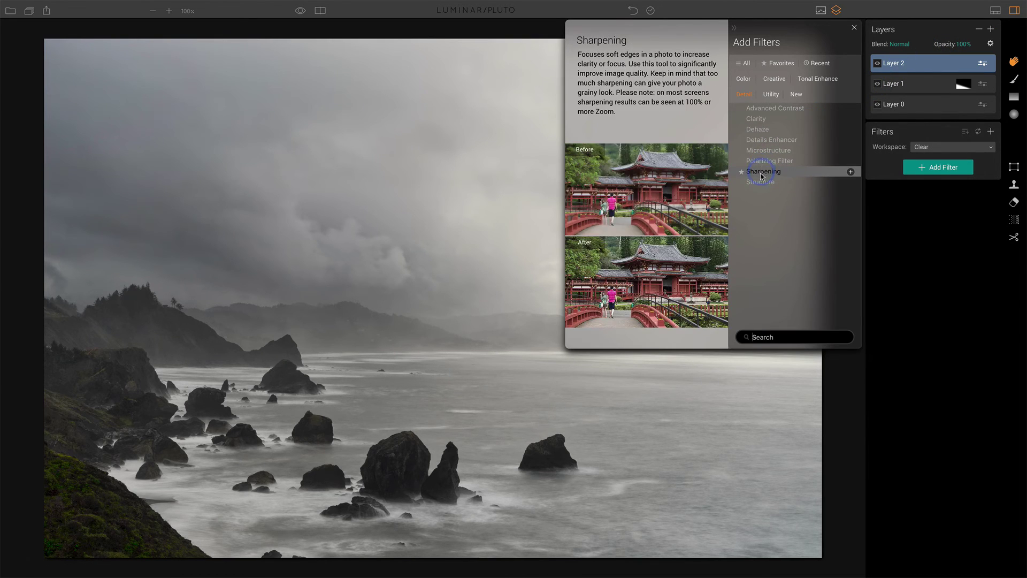
pyautogui.click(759, 131)
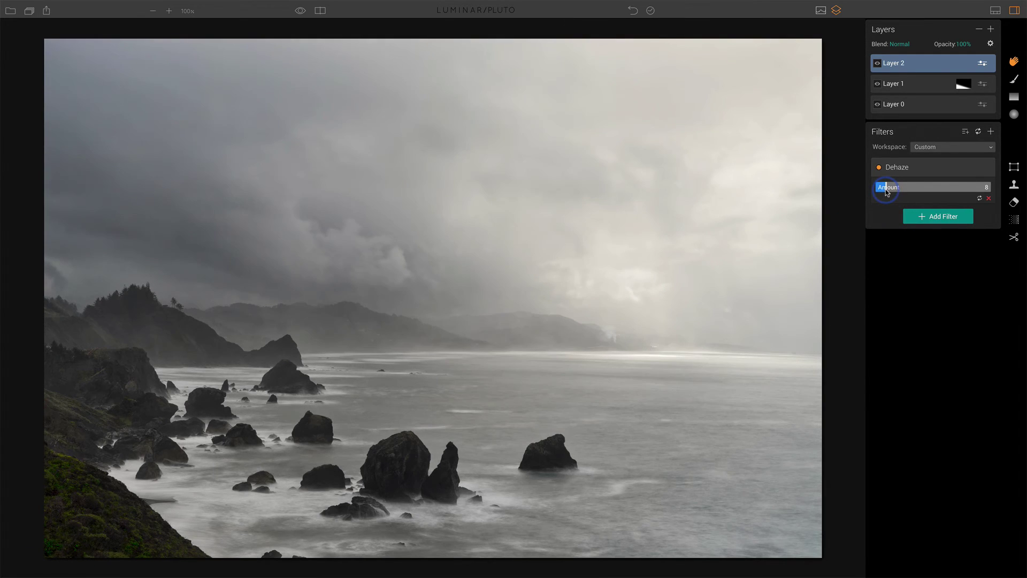
pyautogui.moveTo(886, 191); pyautogui.dragTo(897, 191)
pyautogui.moveTo(898, 191); pyautogui.dragTo(895, 193)
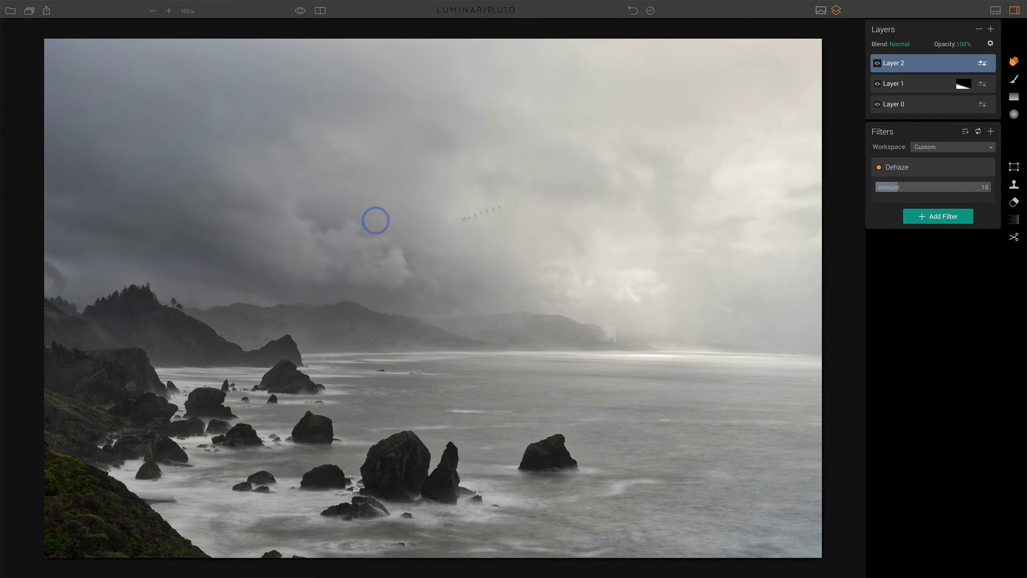
# Step: Draw a gradient mask upward from the horizon, tilt it, and show the red overlay
pyautogui.click(1014, 97)
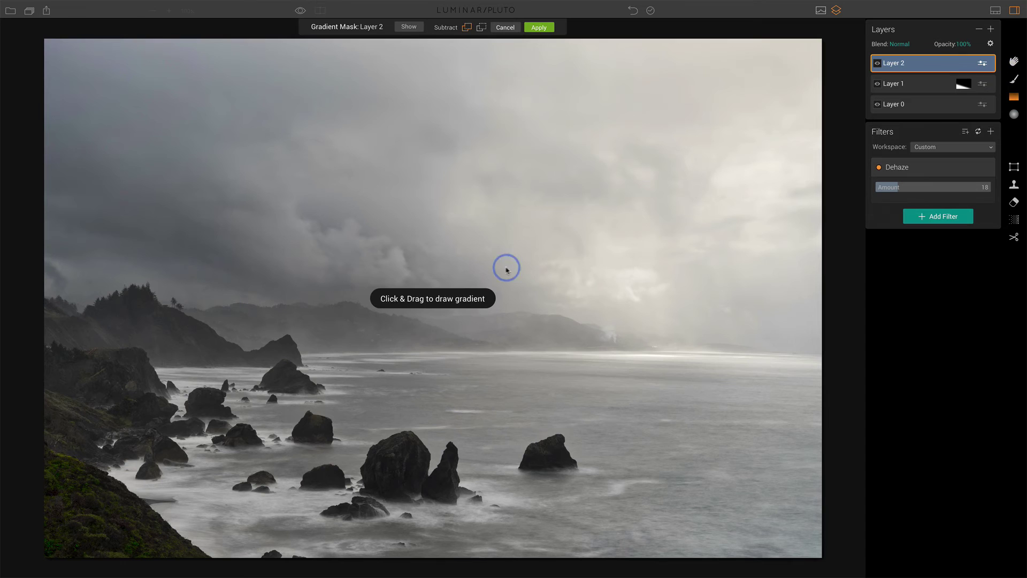
pyautogui.moveTo(424, 344); pyautogui.dragTo(424, 293)
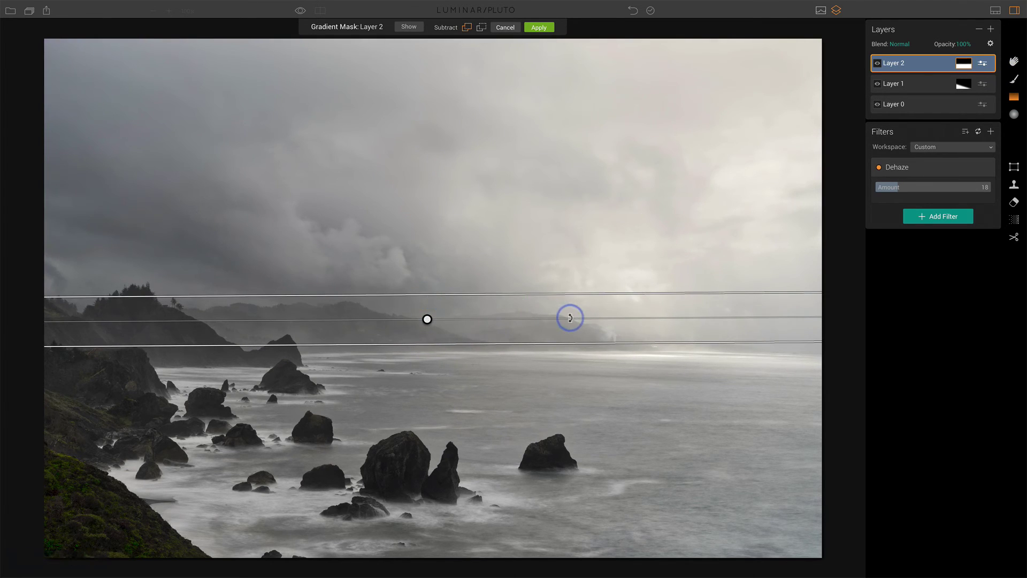
pyautogui.moveTo(568, 316); pyautogui.dragTo(279, 319)
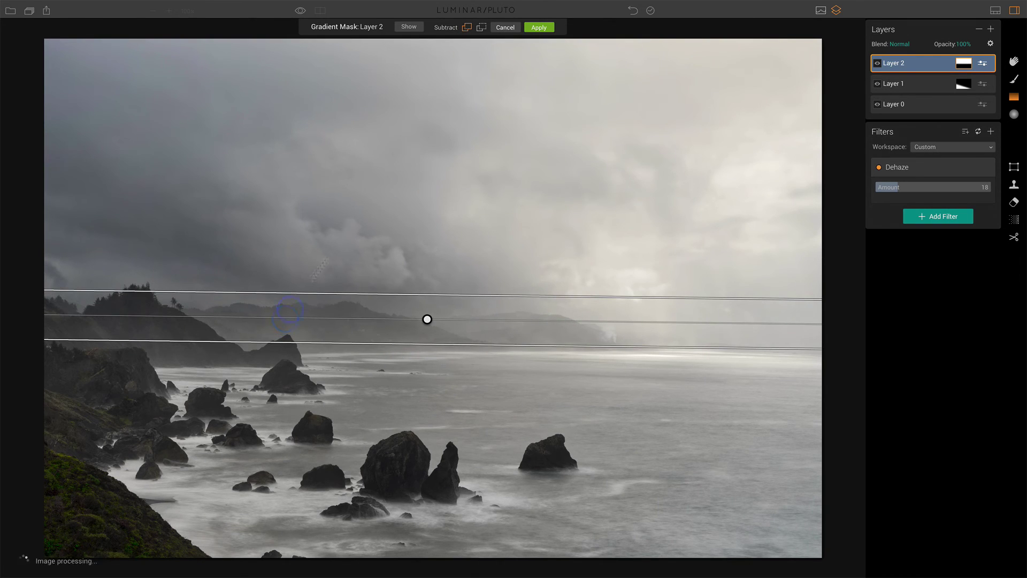
pyautogui.click(409, 26)
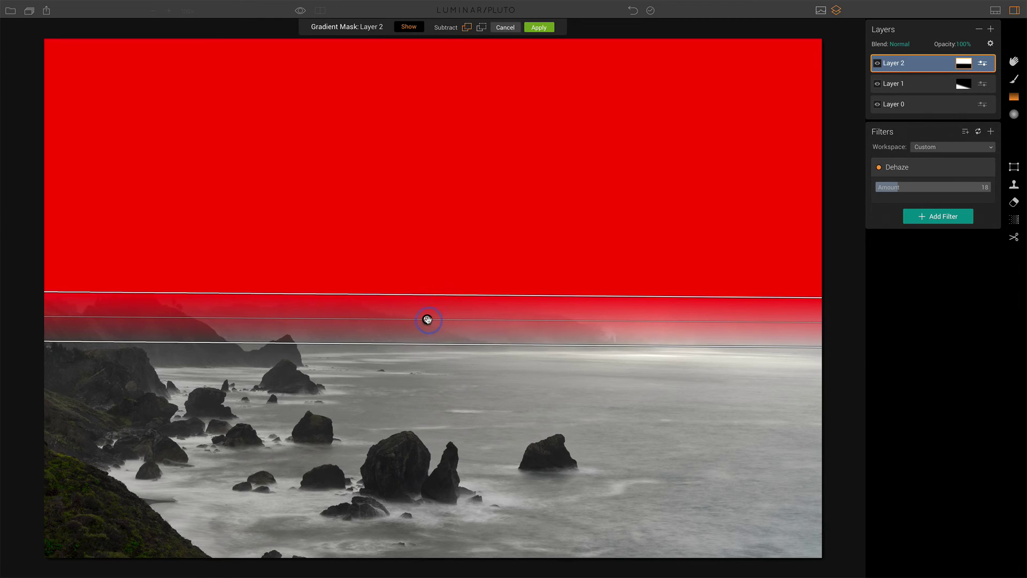
# Step: Reposition and widen the gradient over the sky and distant hills, then hide the overlay
pyautogui.moveTo(427, 320); pyautogui.dragTo(425, 336)
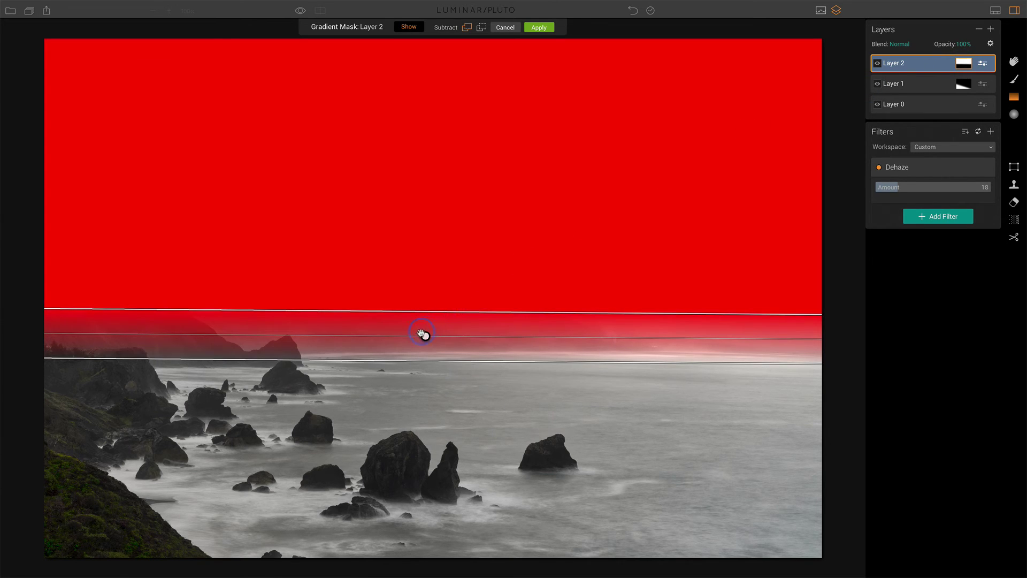
pyautogui.moveTo(425, 336); pyautogui.dragTo(427, 307)
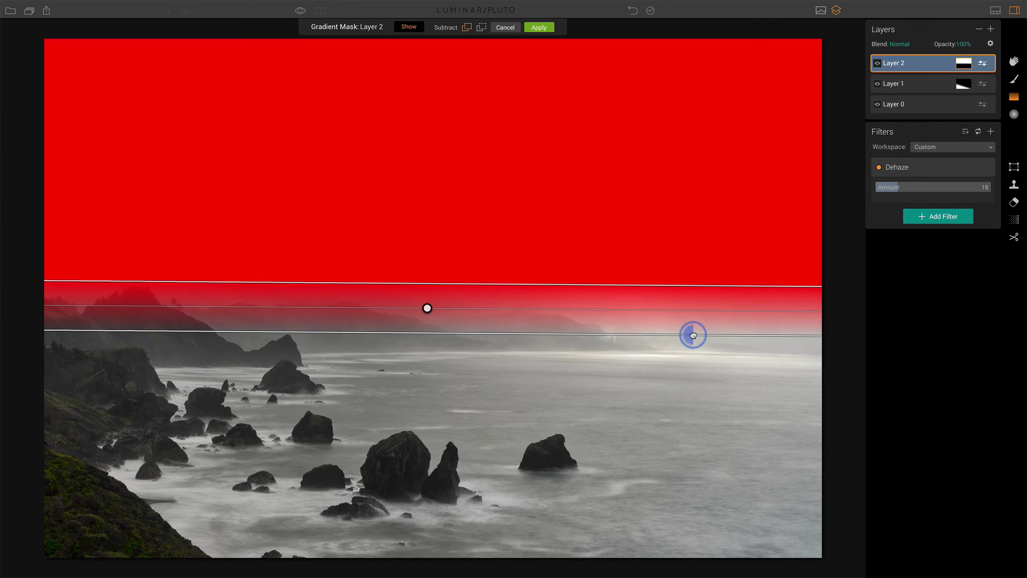
pyautogui.moveTo(693, 336); pyautogui.dragTo(717, 337)
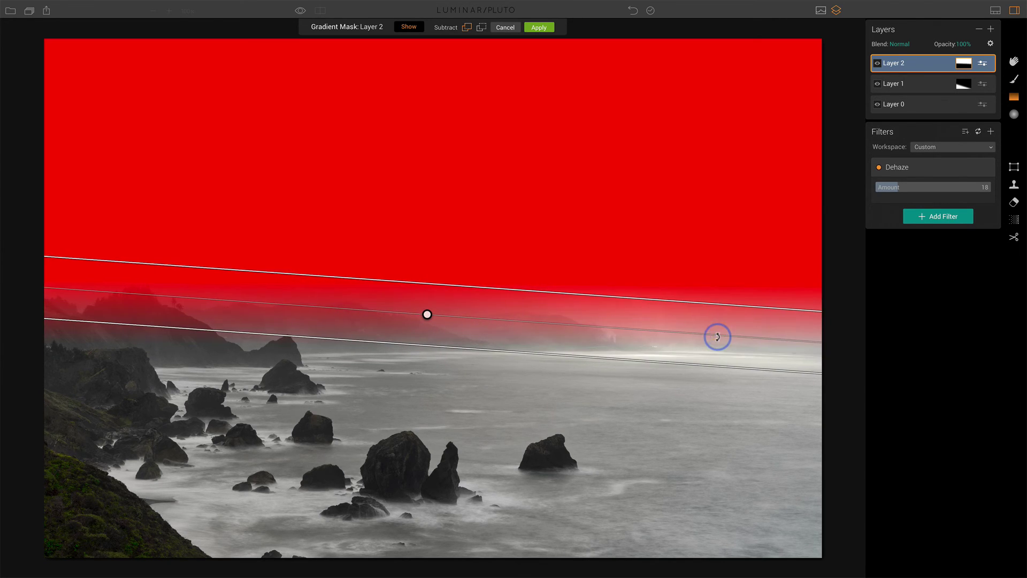
pyautogui.moveTo(427, 313); pyautogui.dragTo(454, 243)
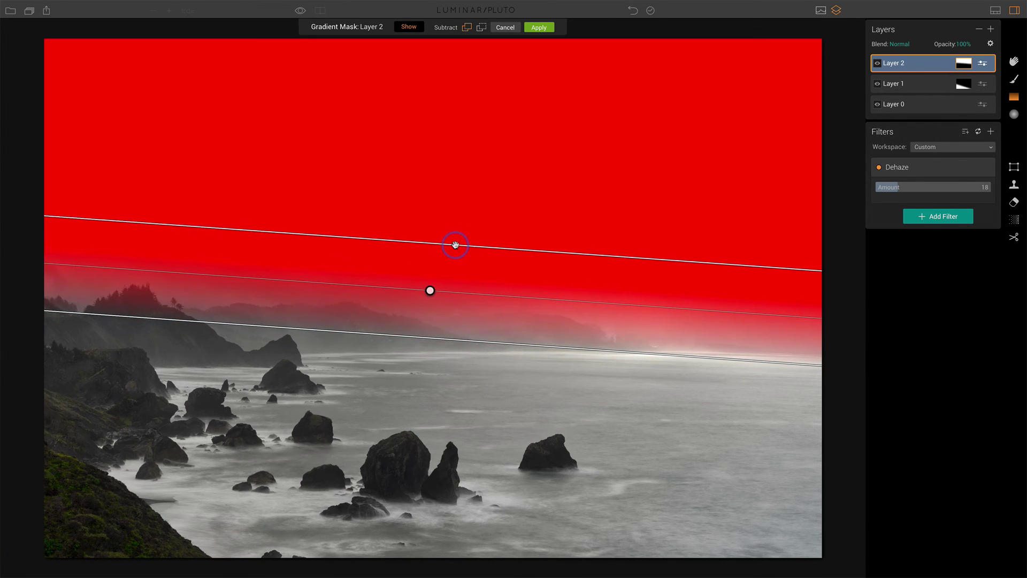
pyautogui.click(411, 27)
pyautogui.click(411, 28)
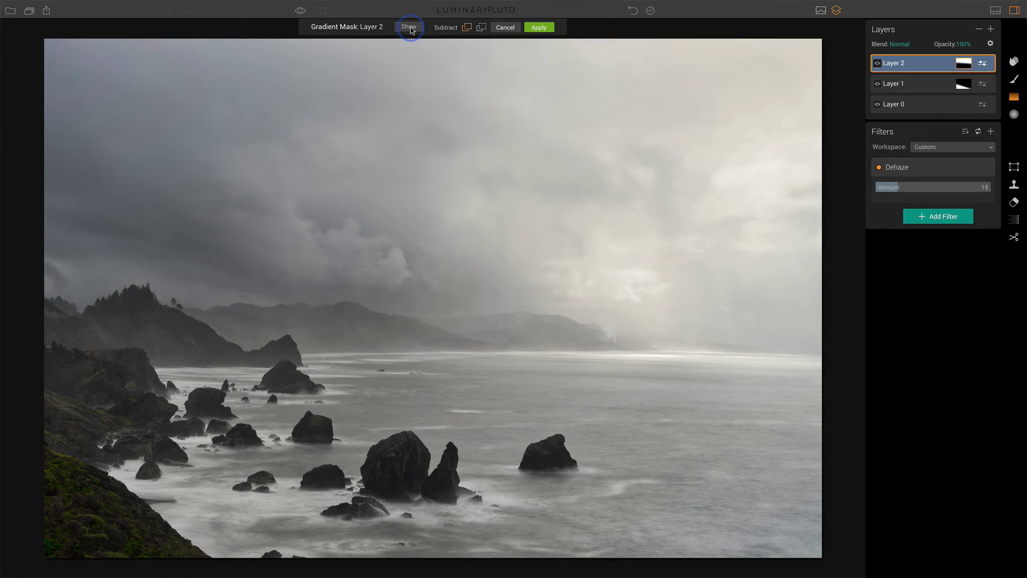
# Step: Apply the gradient mask and keep Layer 2 visible
pyautogui.click(541, 28)
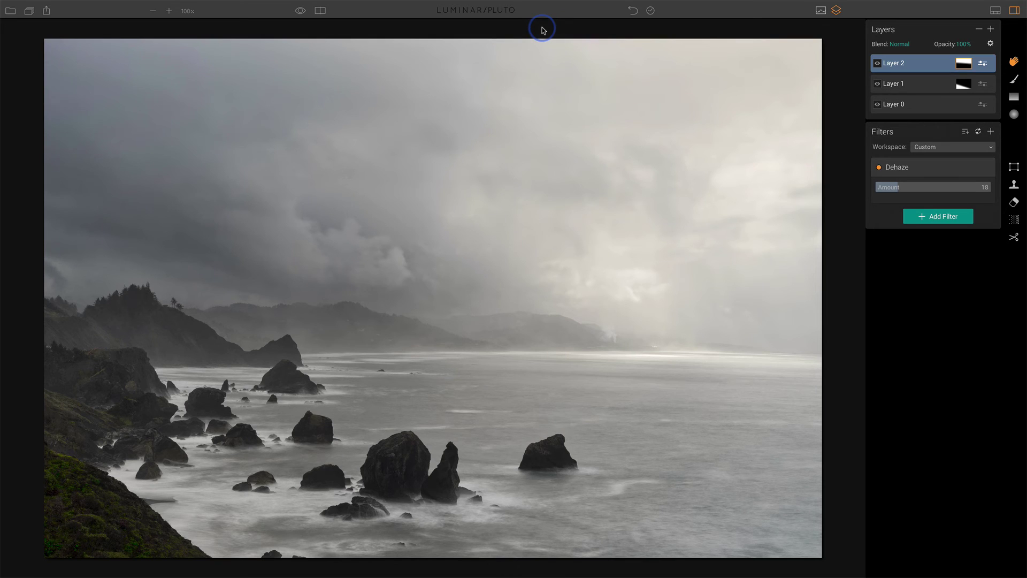
pyautogui.click(877, 63)
# Step: Add Layer 3 carrying the Creative Vignette filter
pyautogui.click(990, 29)
pyautogui.click(968, 43)
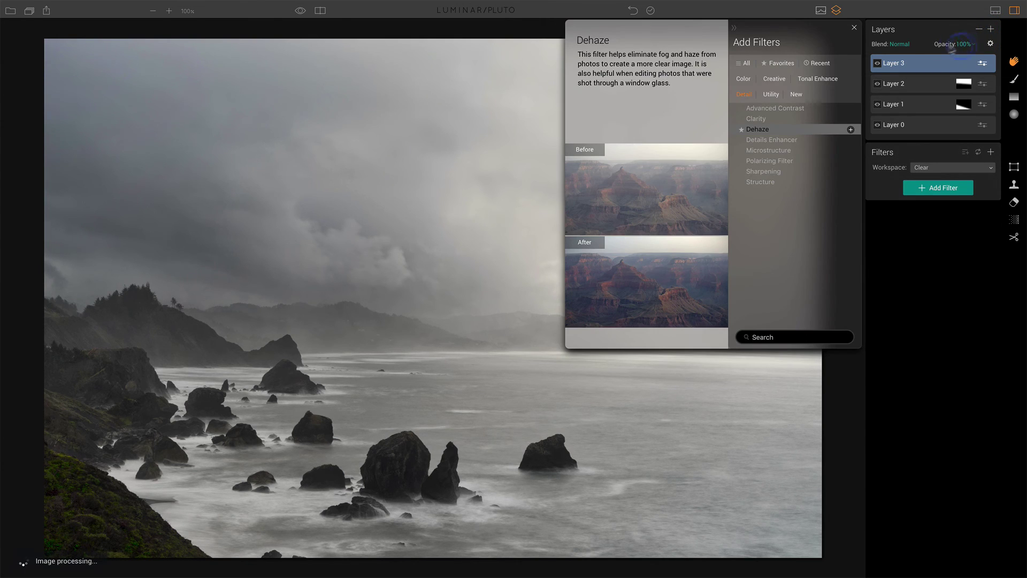
pyautogui.click(774, 80)
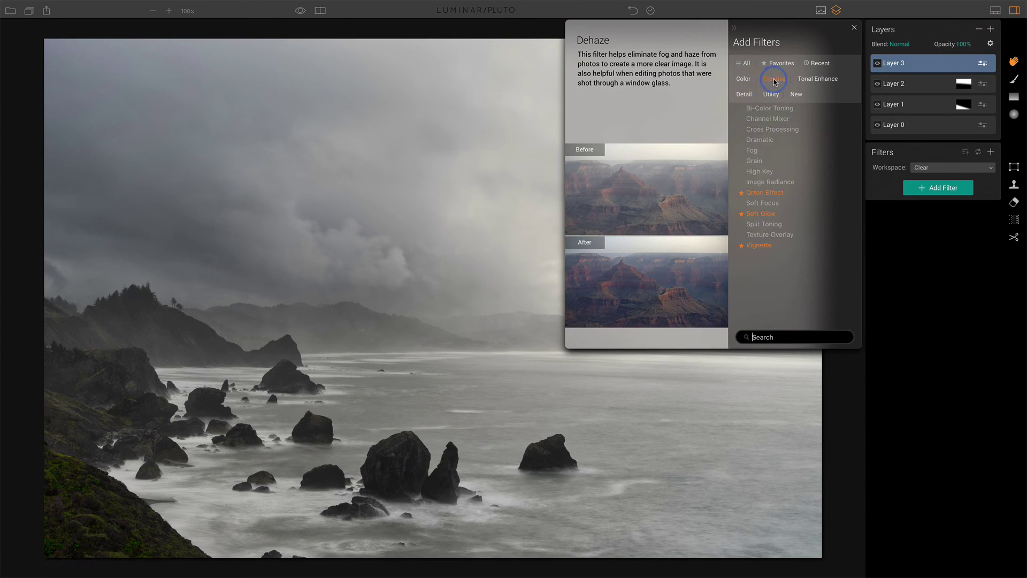
pyautogui.click(760, 246)
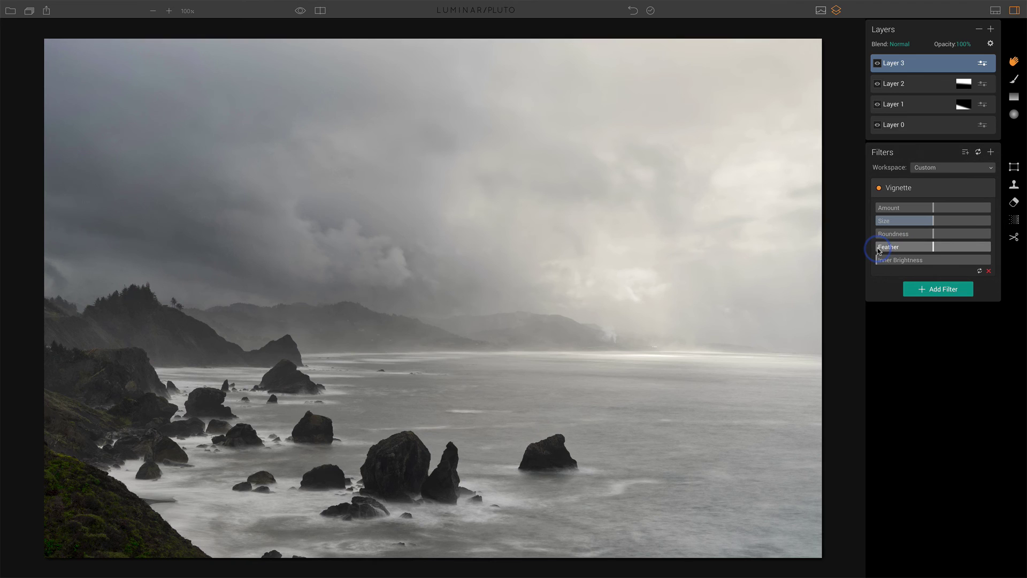
# Step: Set the vignette to Size 78, Roundness 49 and Feather -2
pyautogui.click(902, 211)
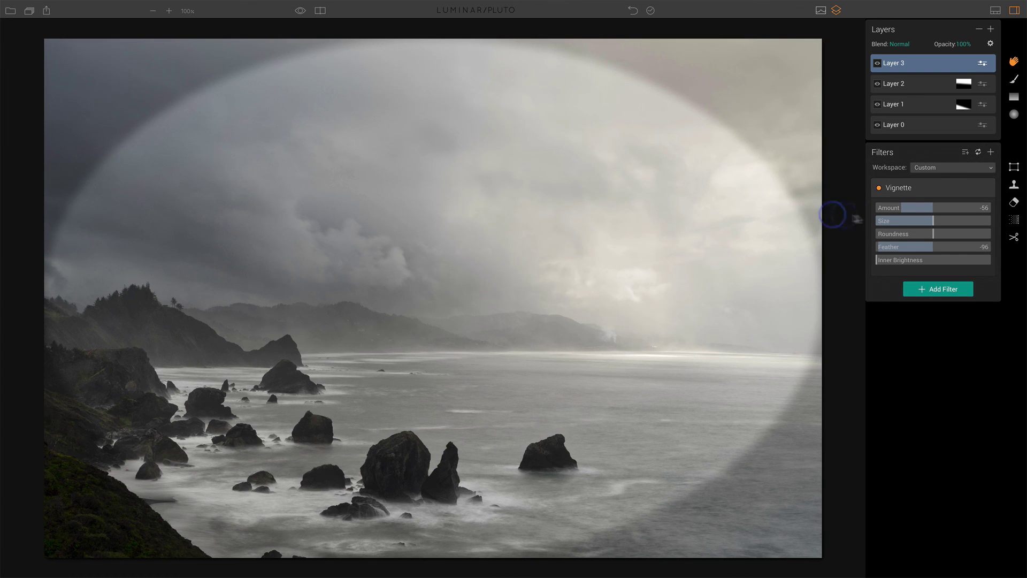
pyautogui.click(934, 221)
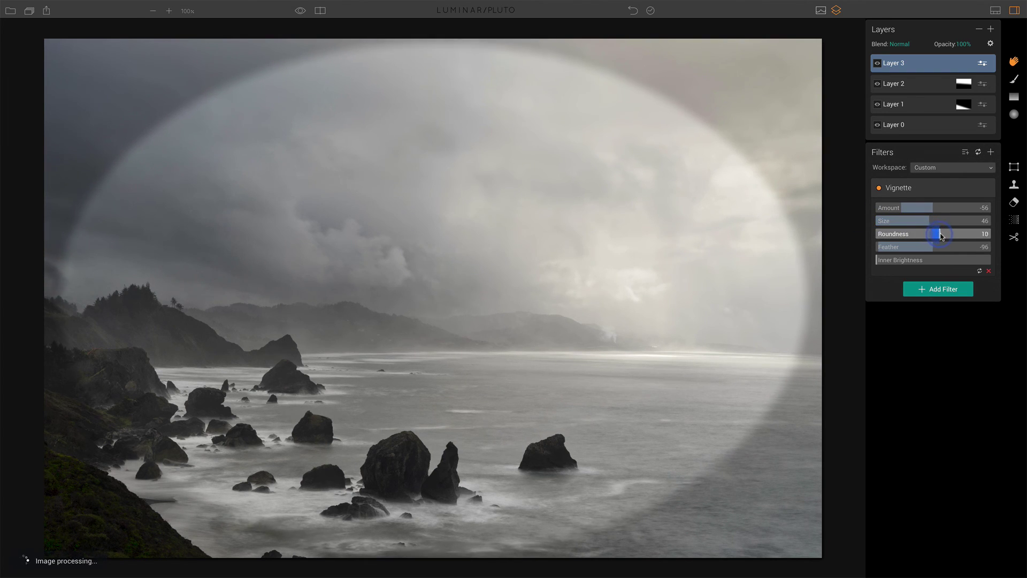
pyautogui.moveTo(934, 236); pyautogui.dragTo(963, 234)
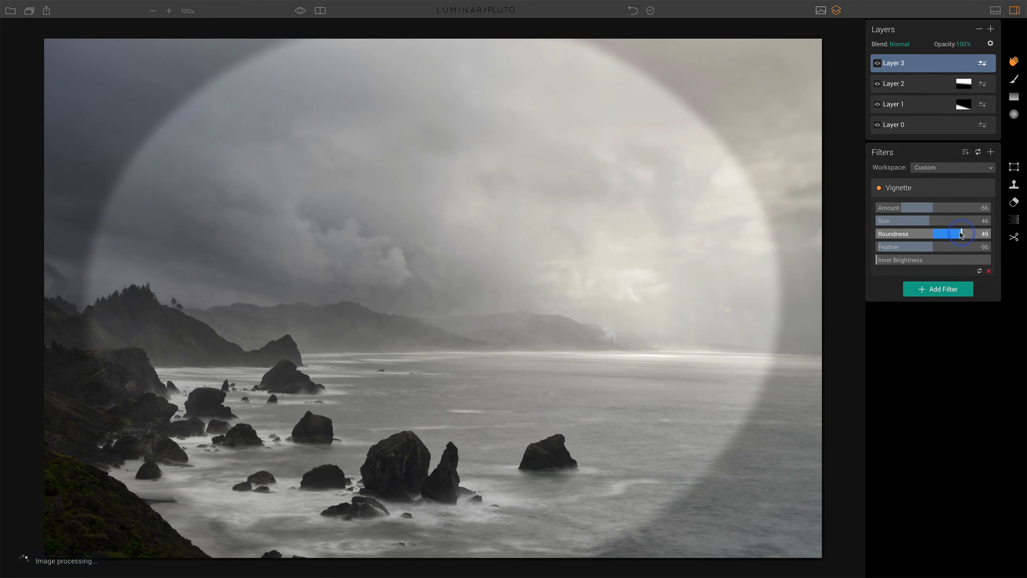
pyautogui.click(930, 221)
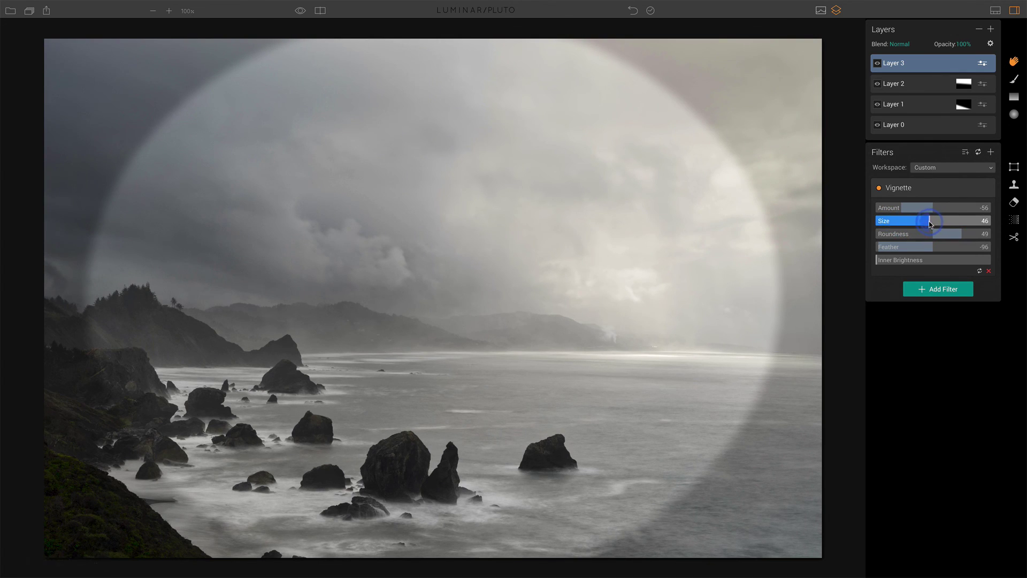
pyautogui.moveTo(929, 224); pyautogui.dragTo(968, 218)
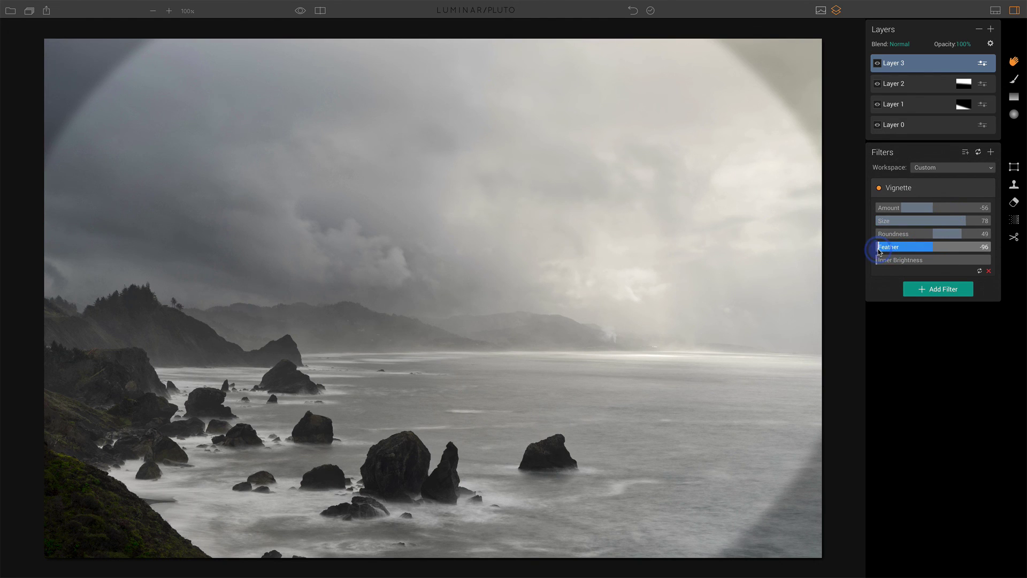
pyautogui.moveTo(880, 251); pyautogui.dragTo(929, 249)
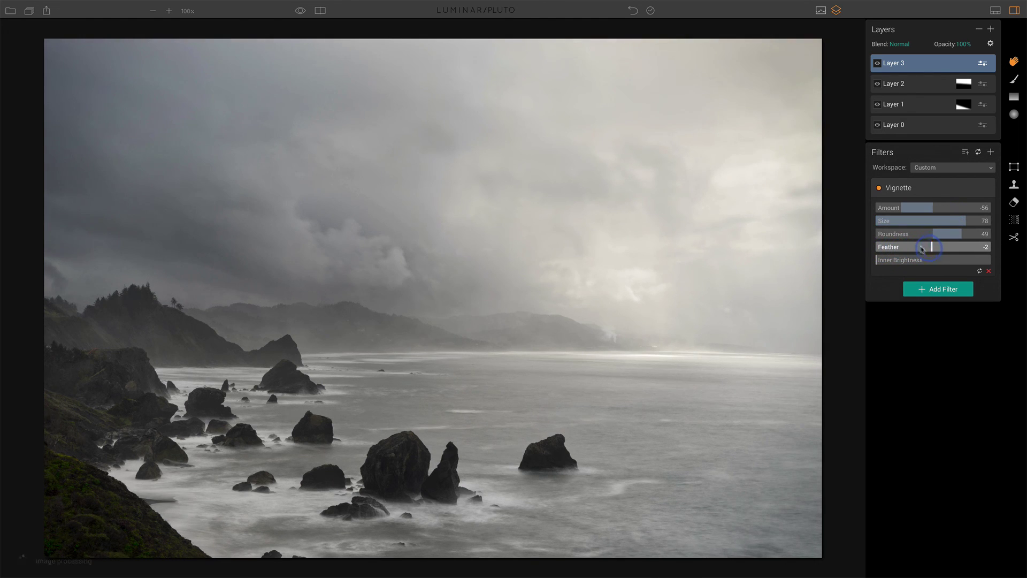
# Step: Set the vignette Amount to -25 and compare it off and on
pyautogui.click(903, 213)
pyautogui.moveTo(903, 213); pyautogui.dragTo(920, 213)
pyautogui.click(879, 188)
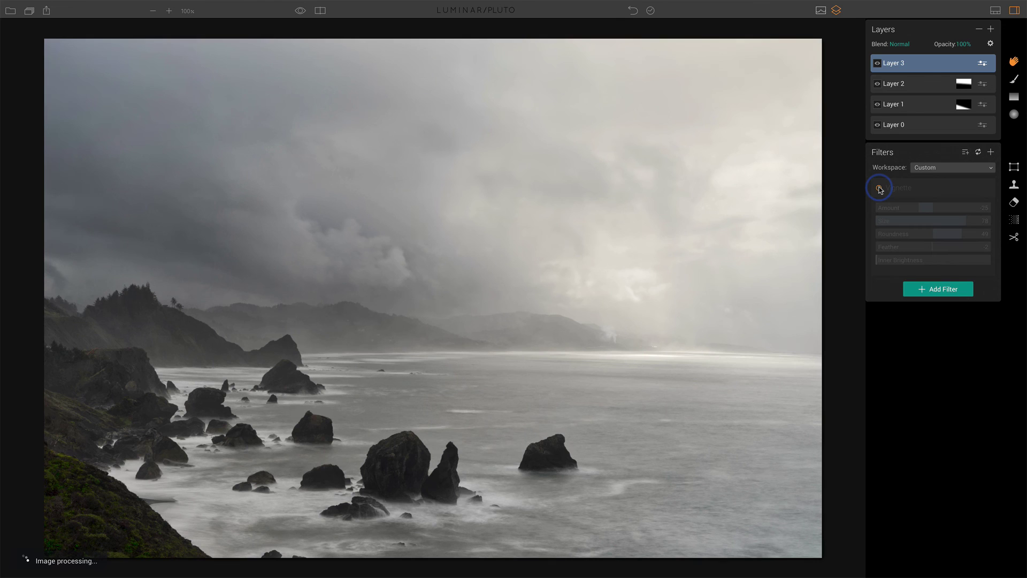
pyautogui.click(879, 188)
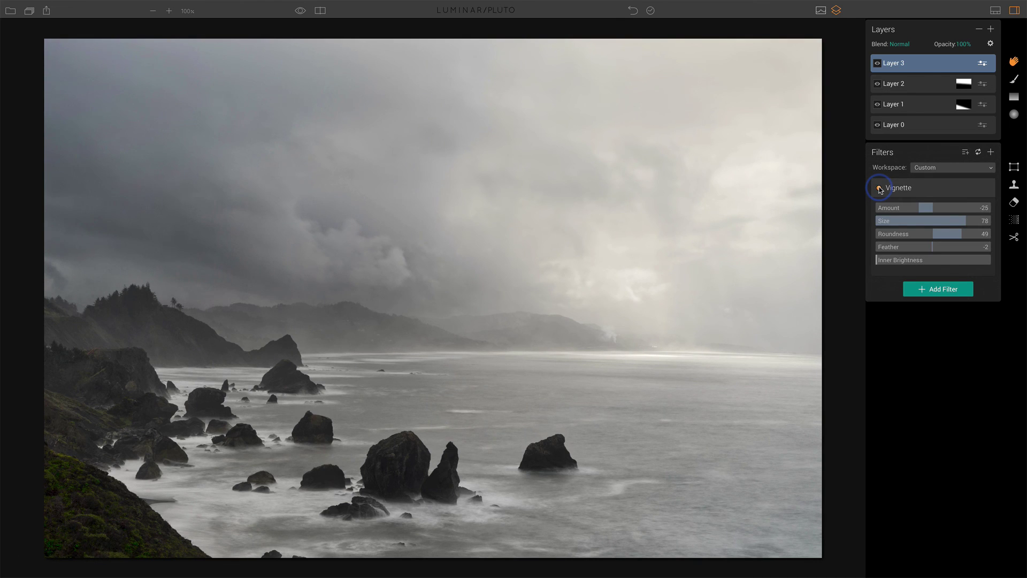